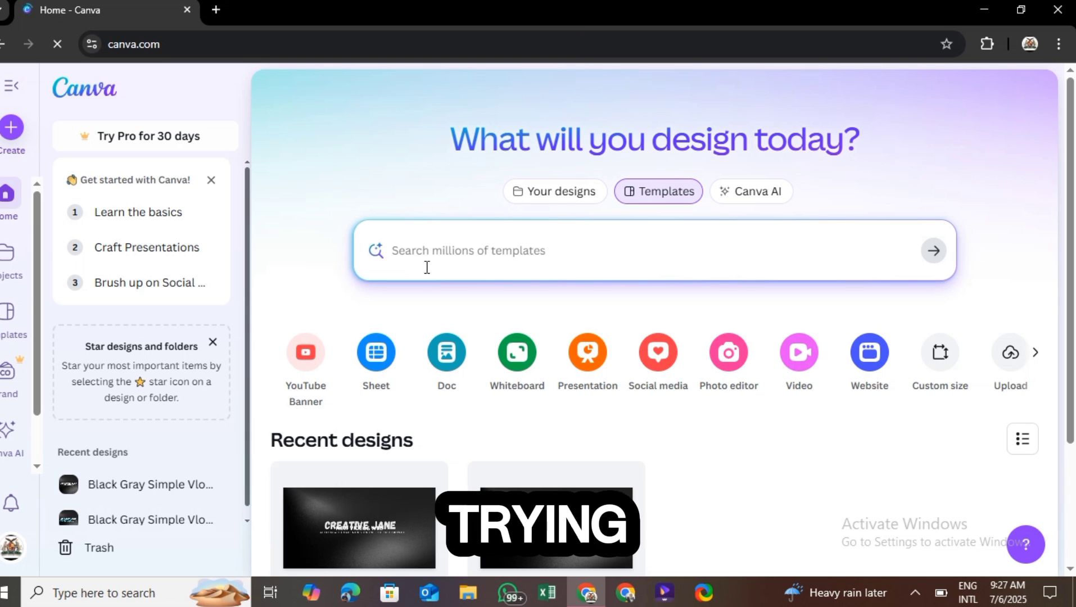
Search the template library for "youtube banner template".
click(427, 268)
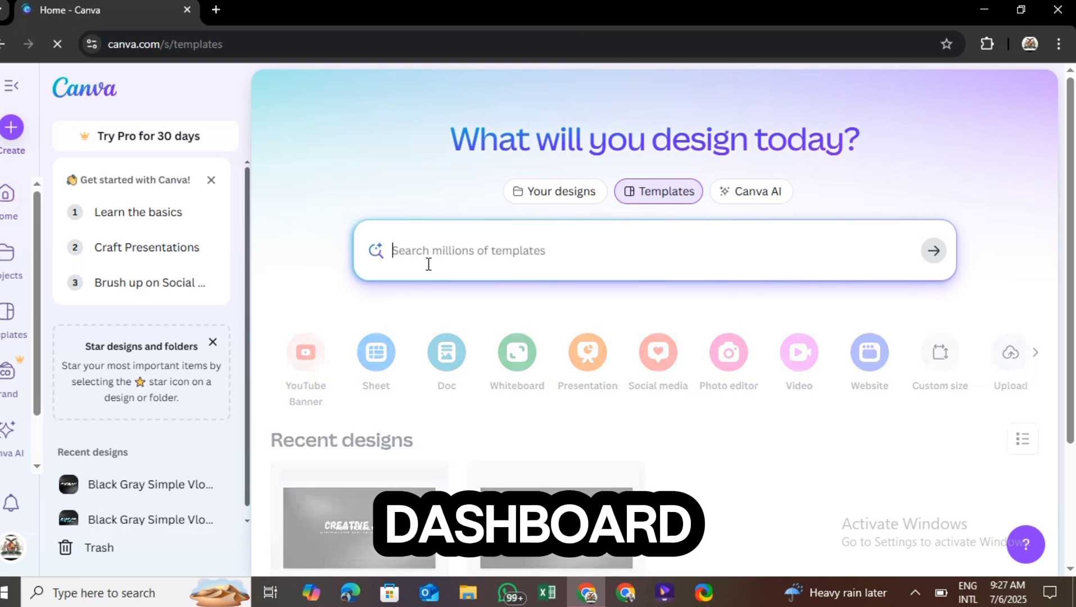
text(y)
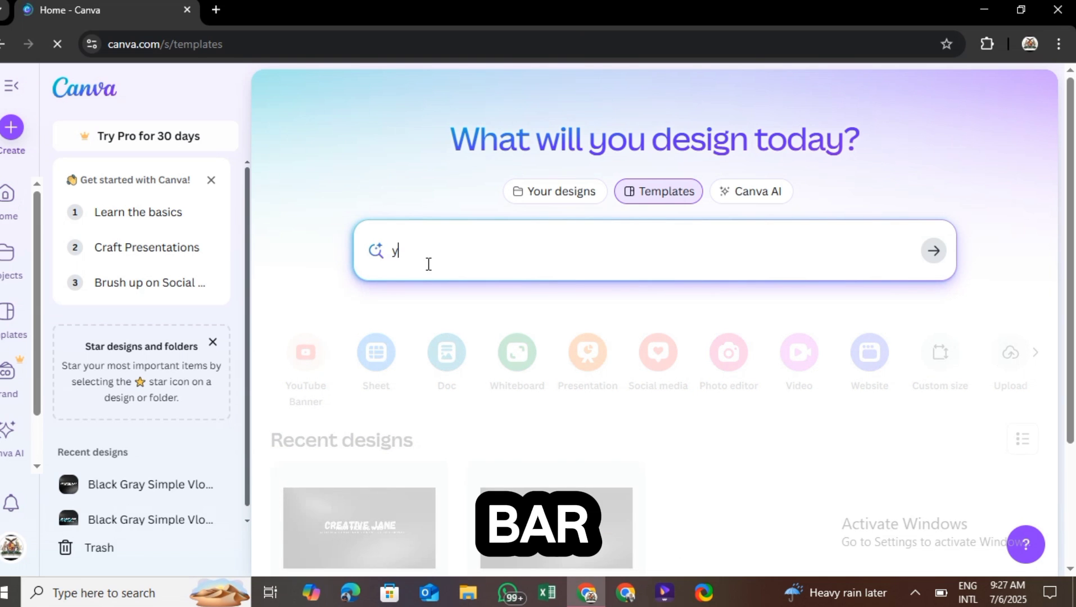
text(outube)
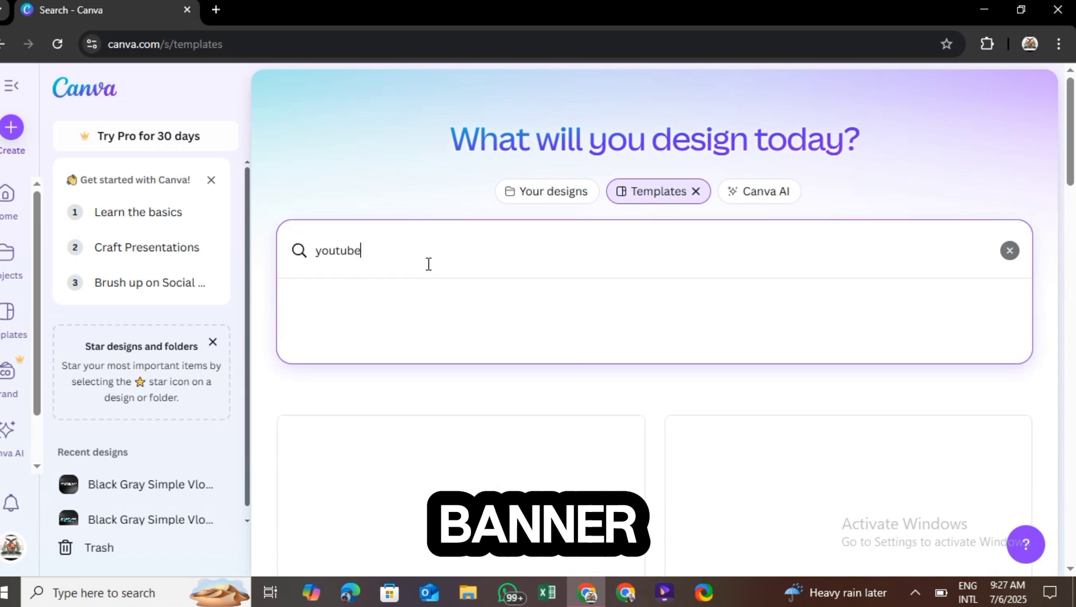
text( banner)
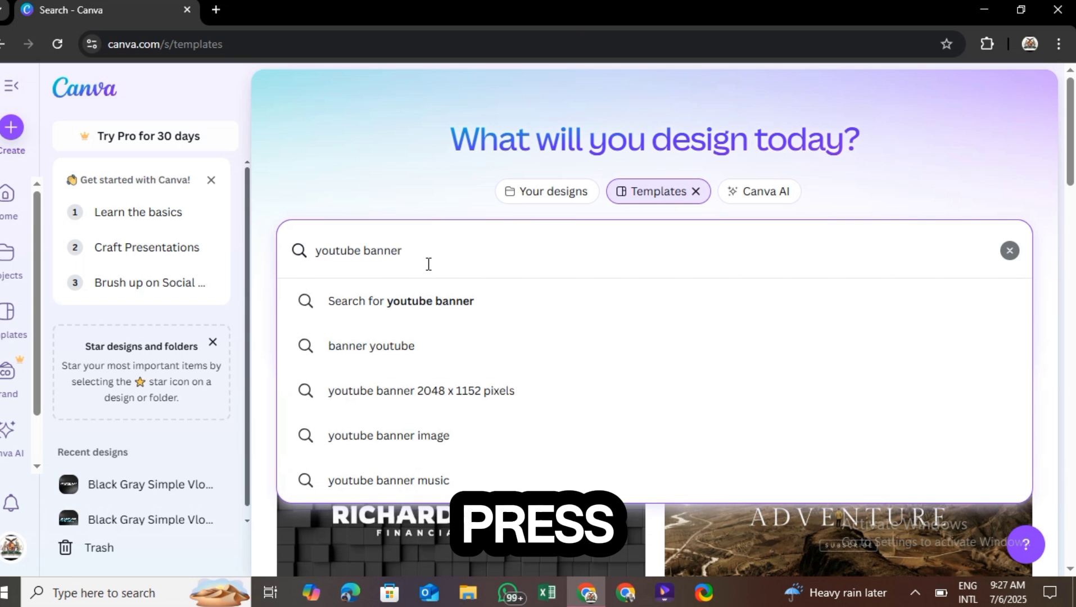
text( template)
key(Return)
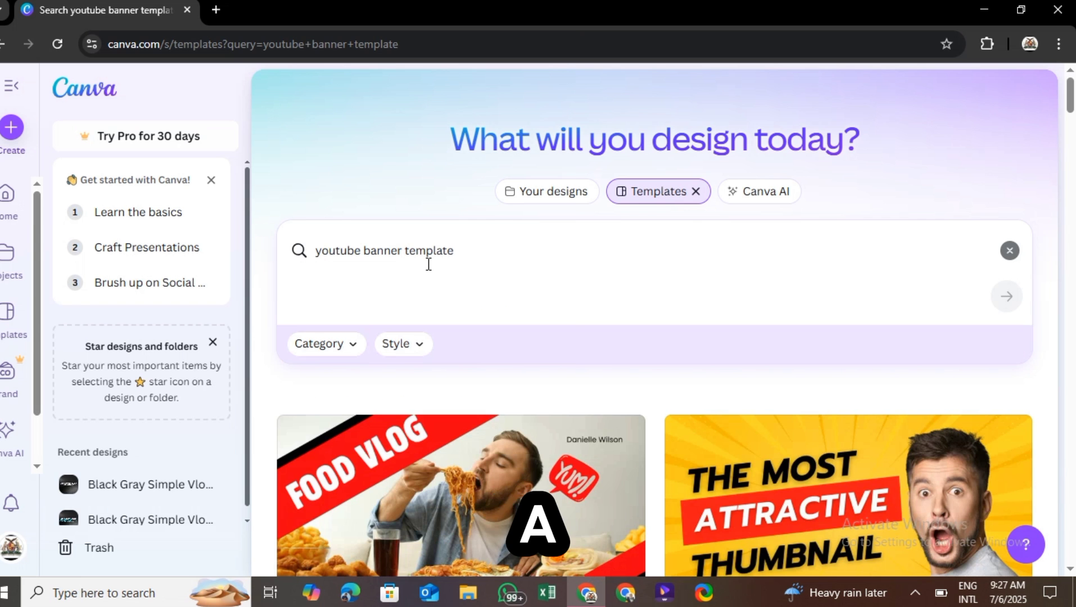
Browse the banner template results, comparing the designs and checking which ones carry the Pro crown icon.
scroll(429, 263, down, 10)
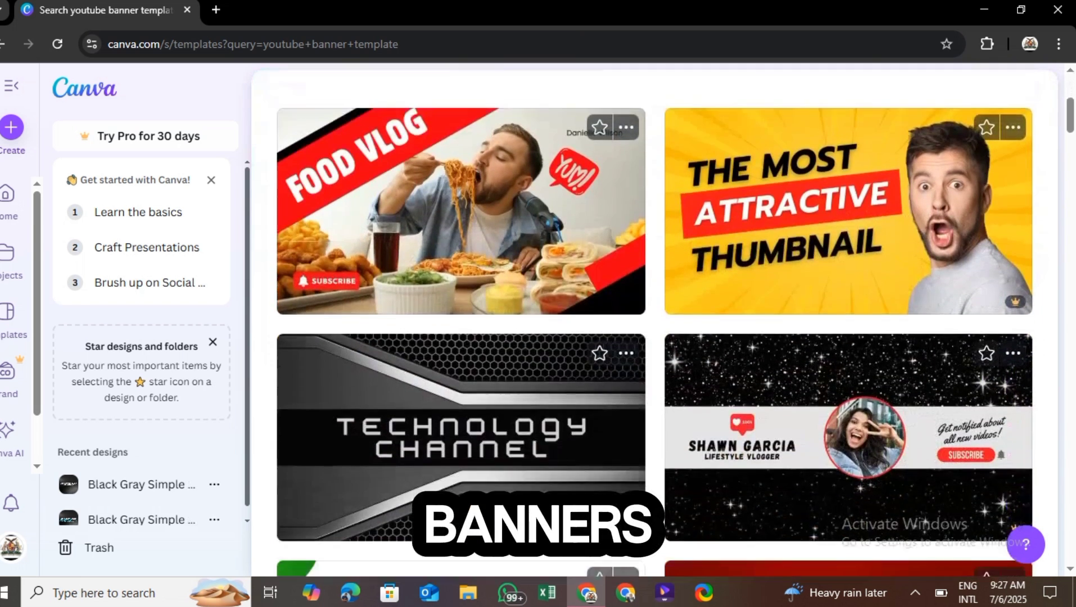
scroll(654, 323, down, 1)
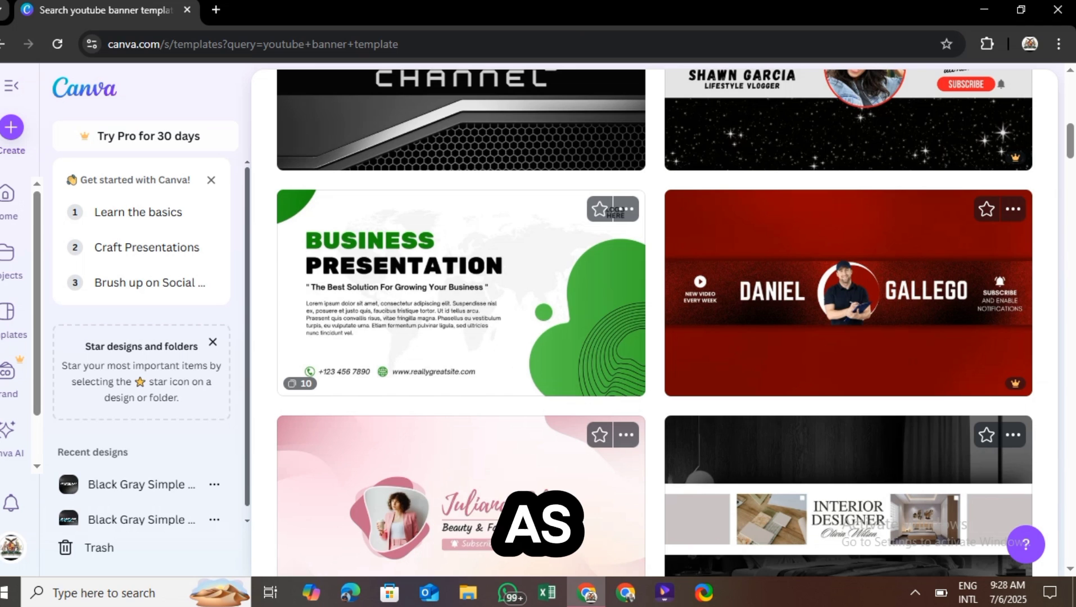
scroll(655, 323, down, 9)
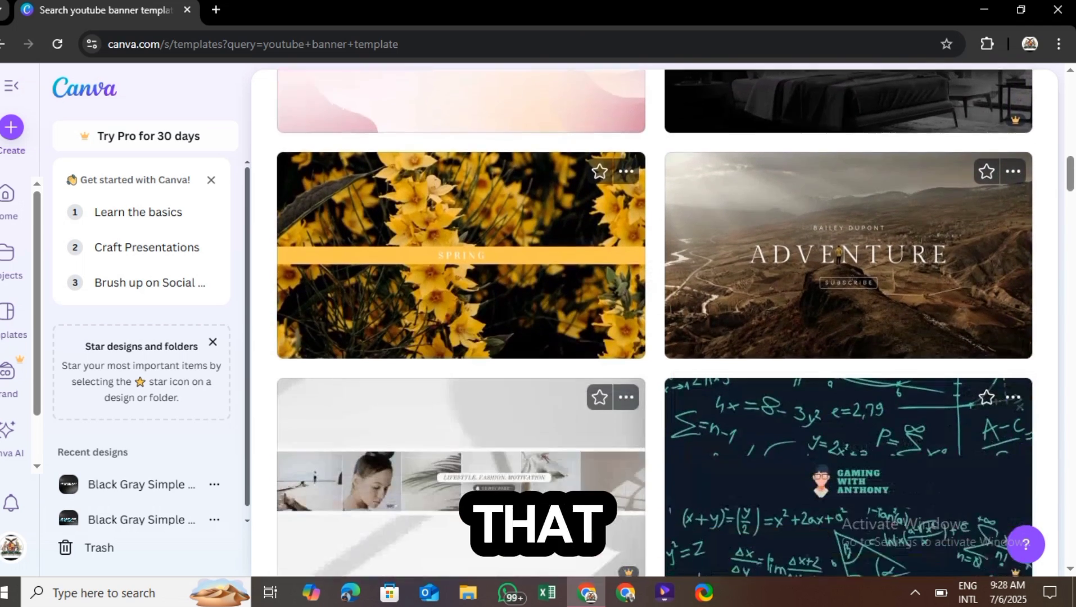
scroll(655, 323, down, 10)
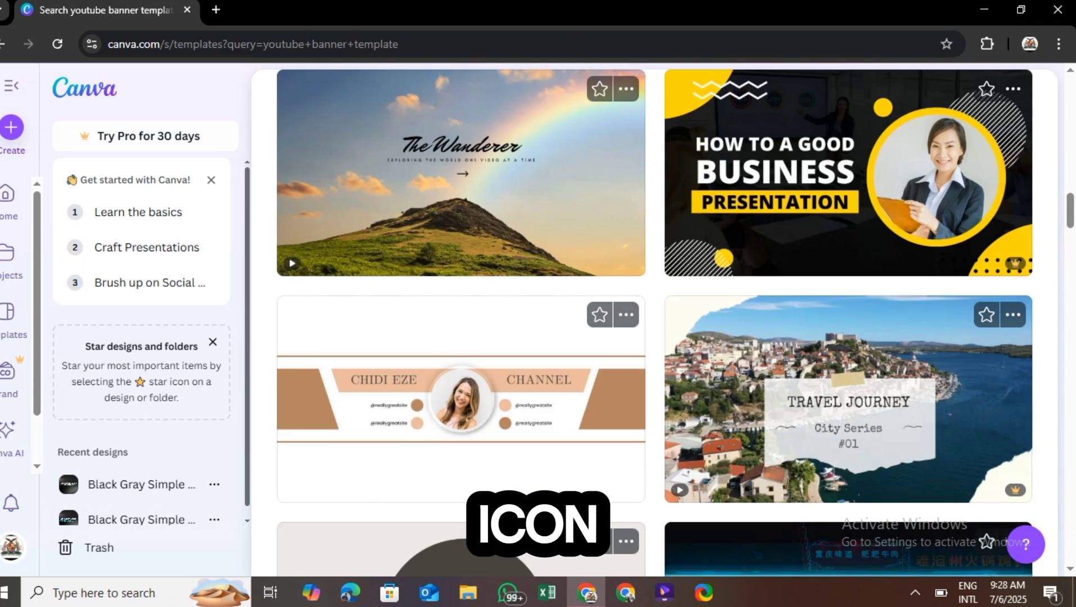
scroll(654, 324, down, 8)
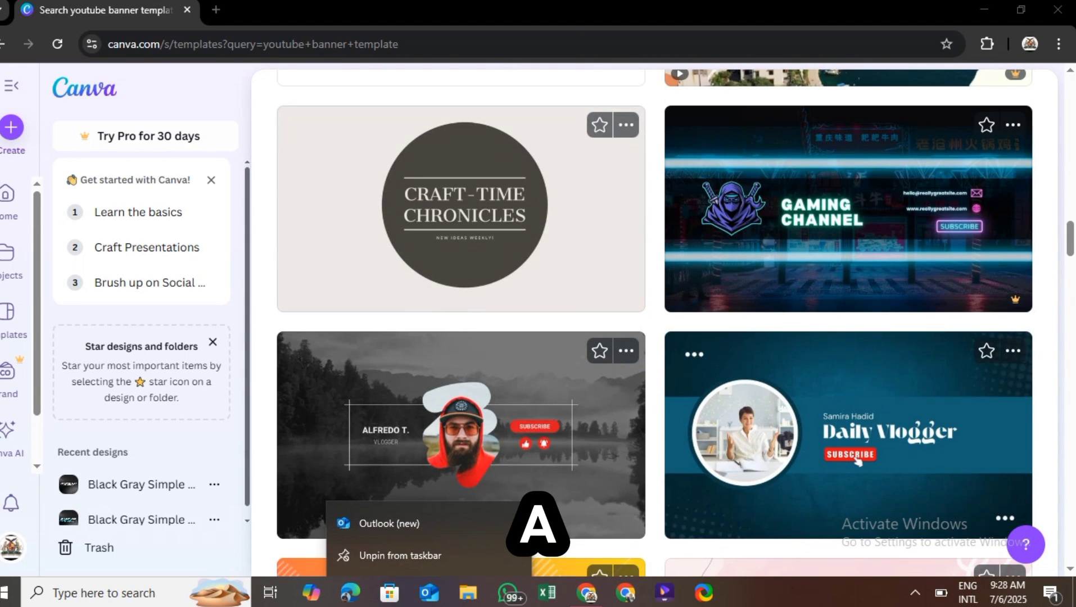
scroll(654, 324, down, 3)
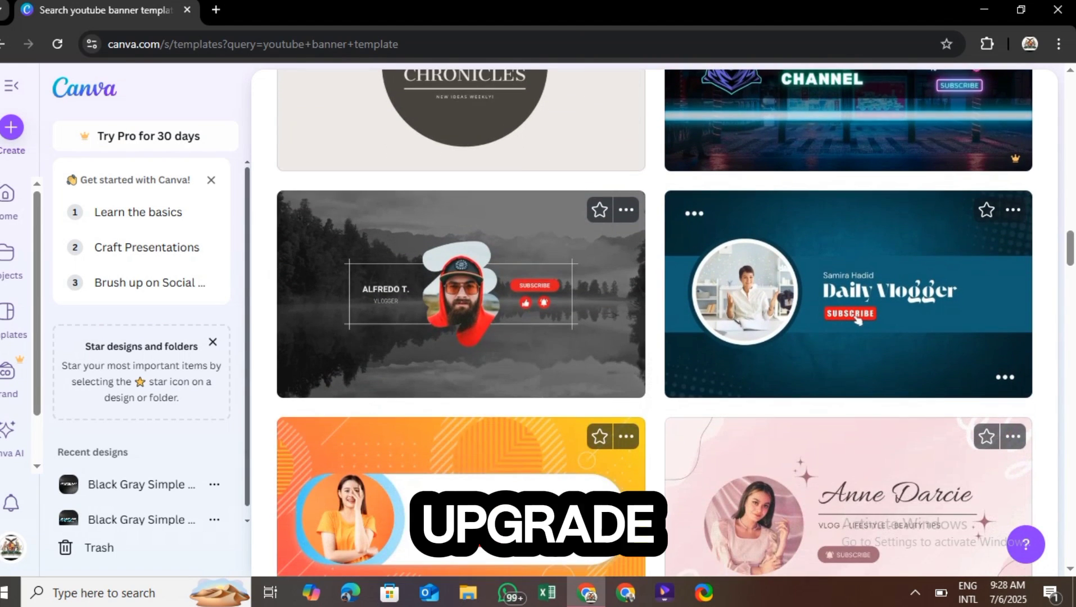
scroll(858, 319, down, 9)
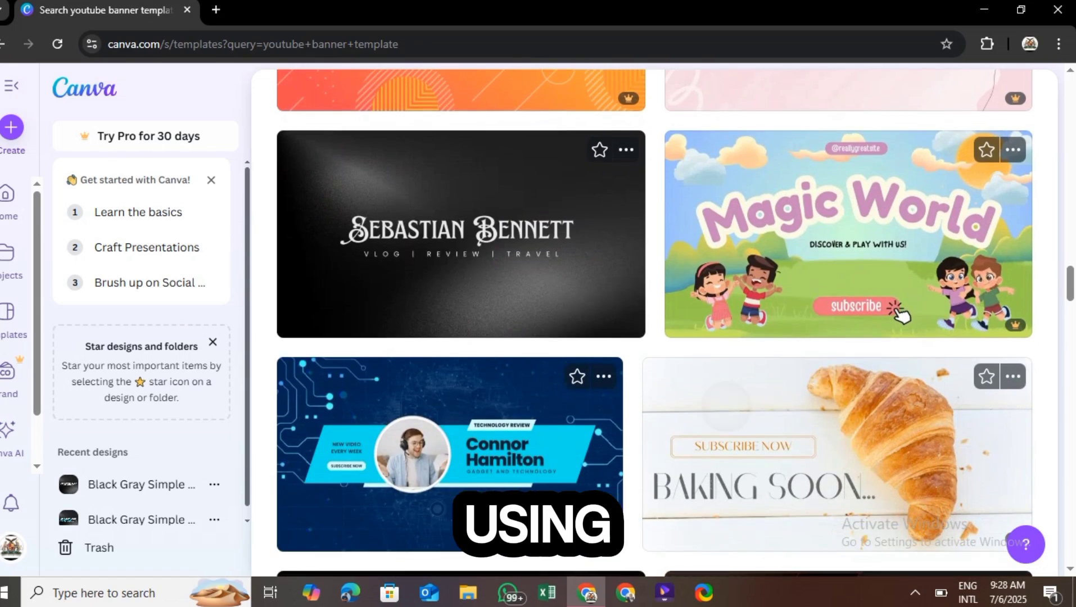
scroll(655, 323, up, 7)
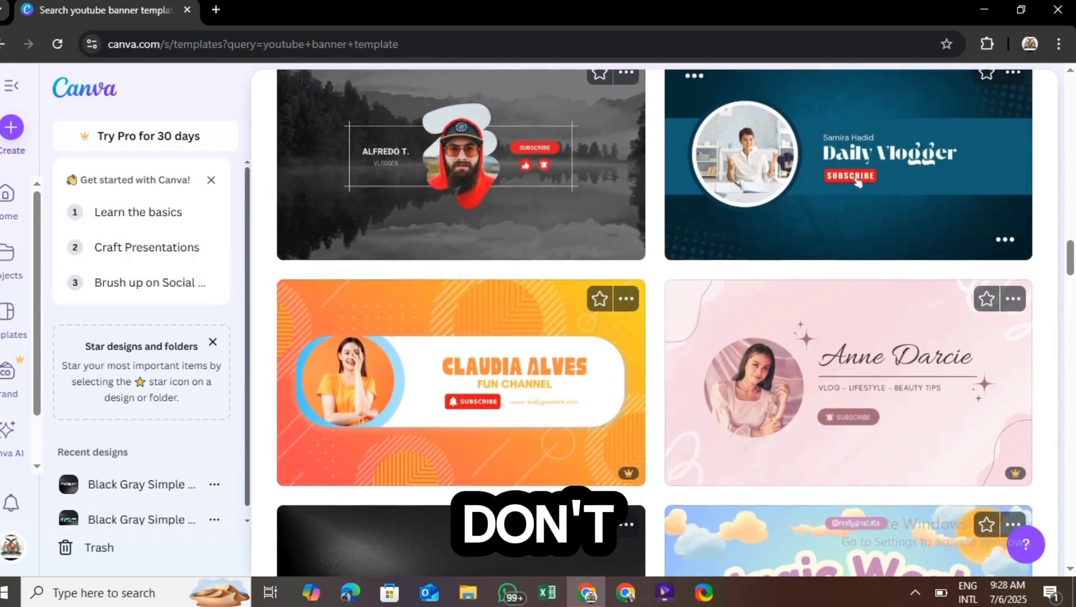
scroll(655, 323, down, 20)
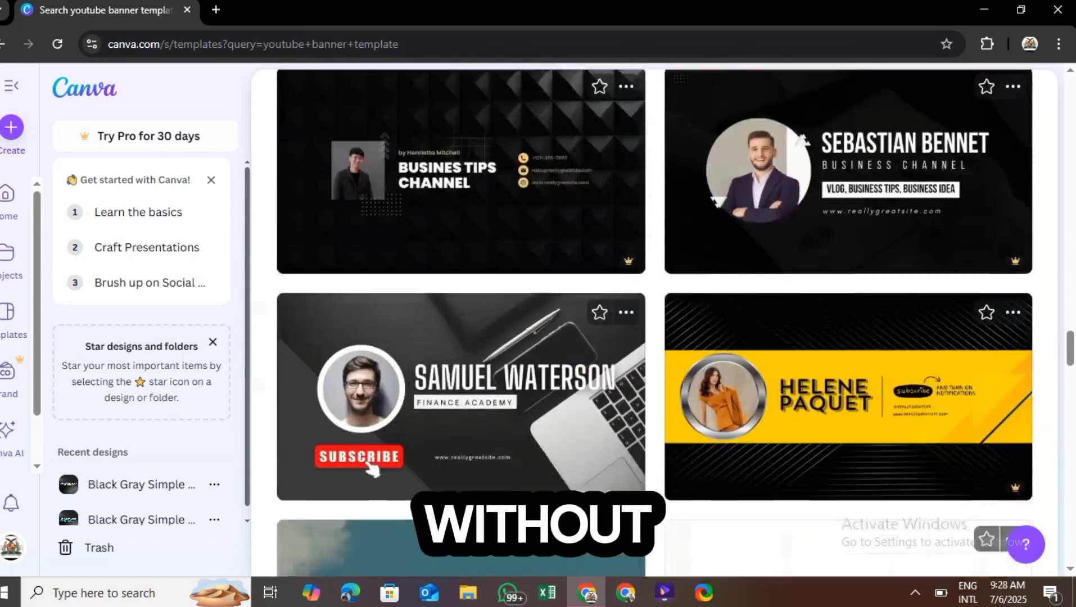
scroll(654, 324, down, 14)
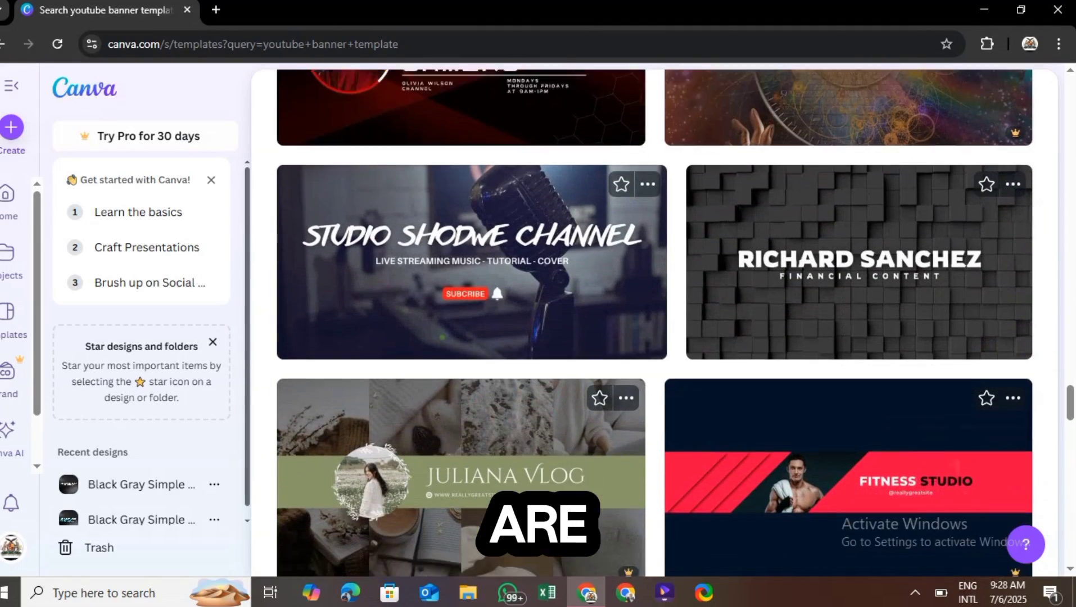
scroll(654, 323, down, 4)
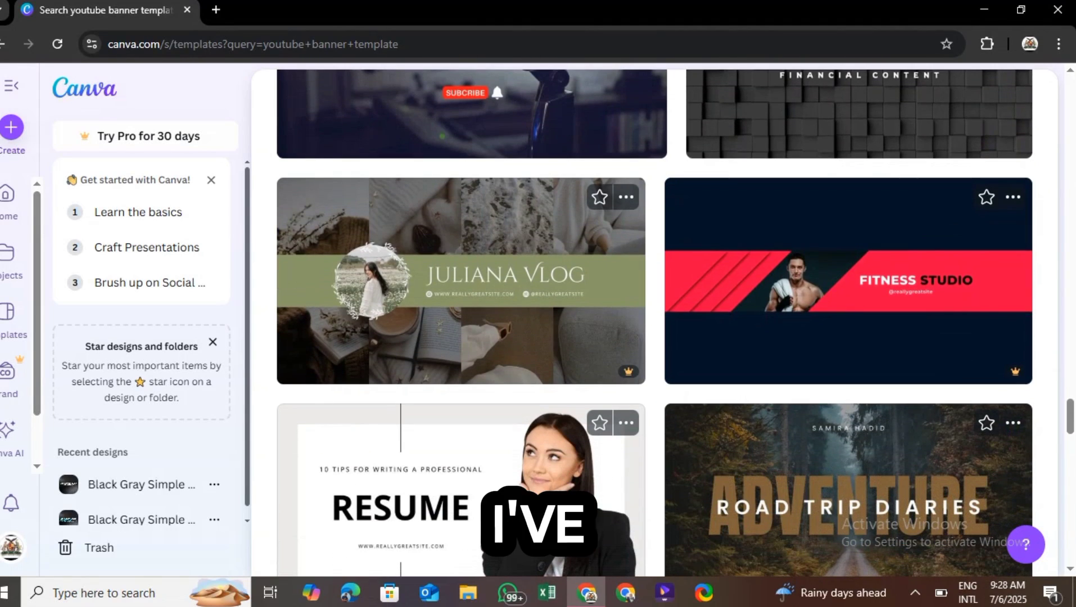
Open the free Black Gray Simple Vlogger YouTube Banner template in the editor.
scroll(655, 323, up, 15)
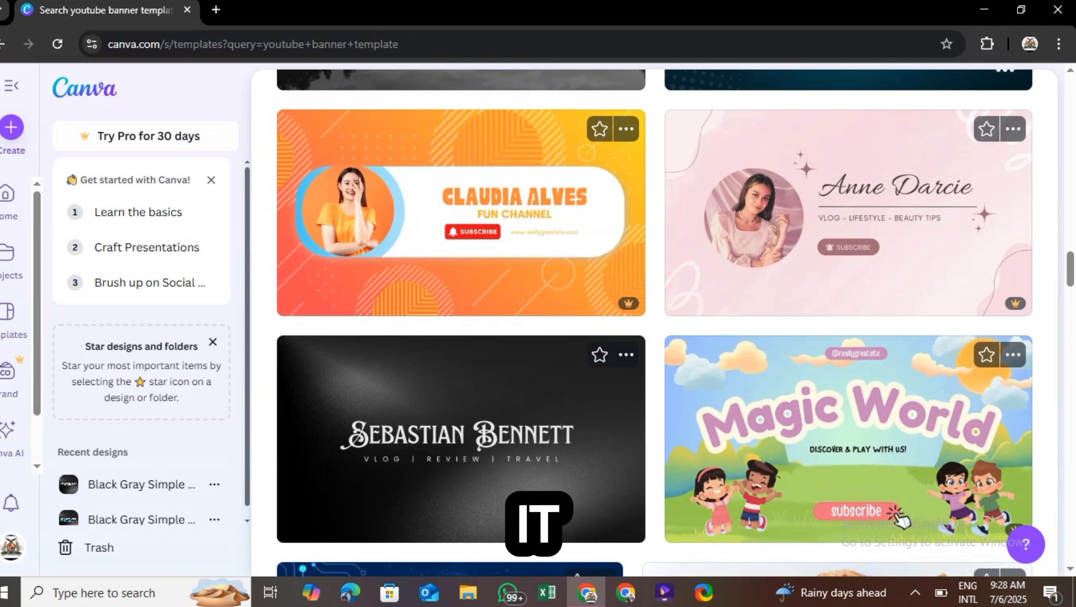
click(539, 520)
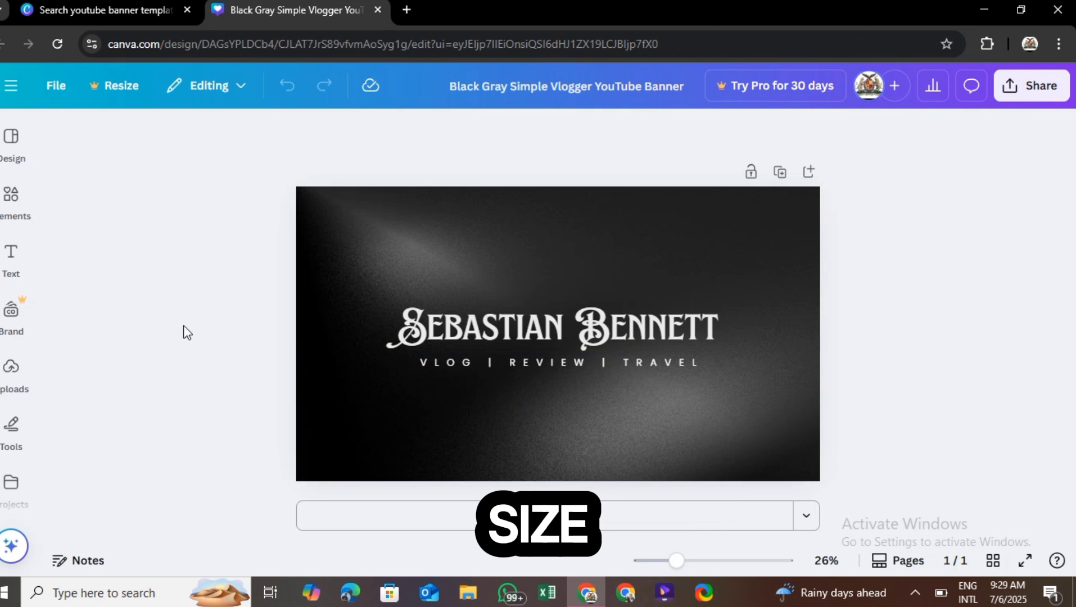
Add a square shape, move it to the banner's upper-left corner and resize it to 1546 x 423 px.
click(11, 258)
click(11, 202)
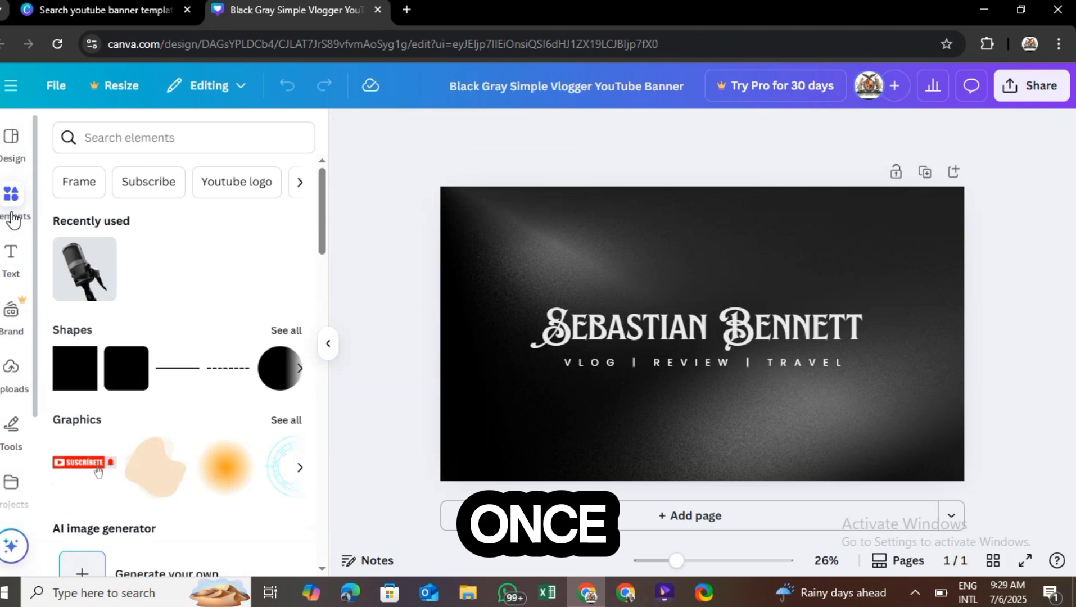
click(75, 369)
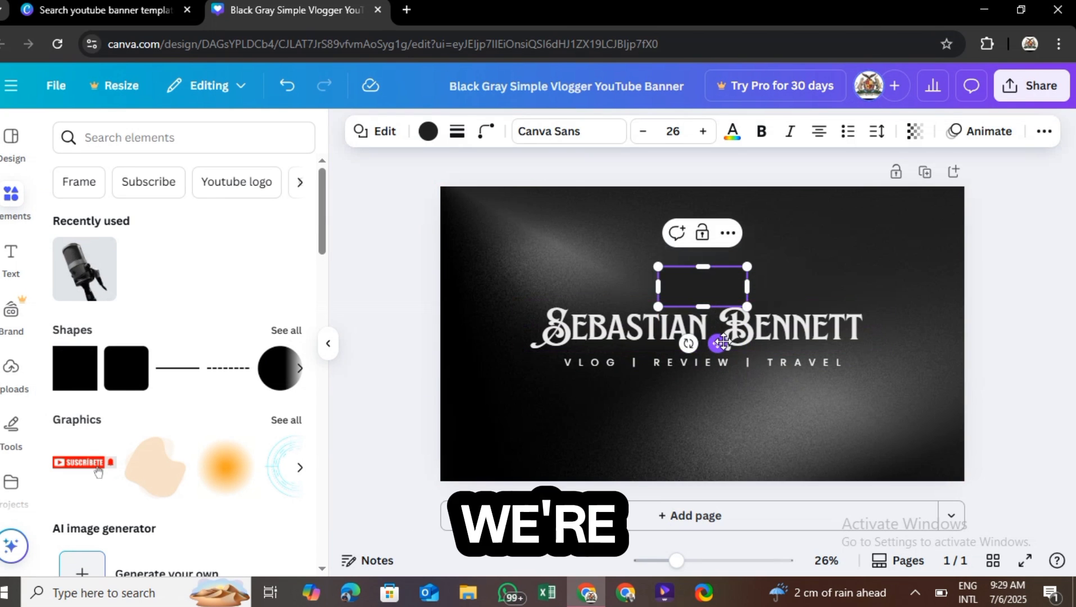
drag(721, 343, 501, 247)
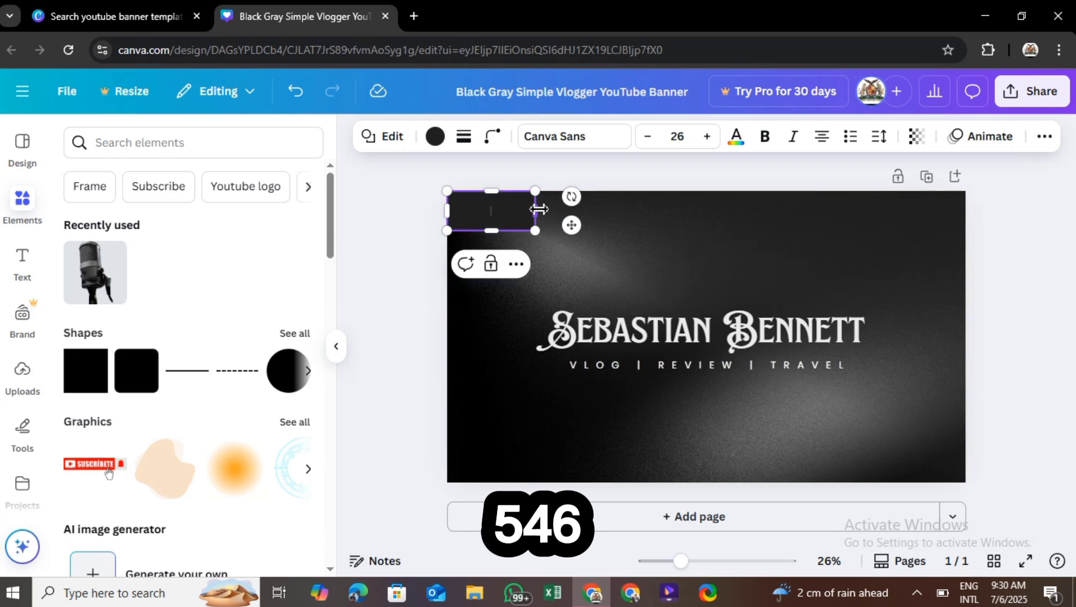
drag(543, 209, 764, 220)
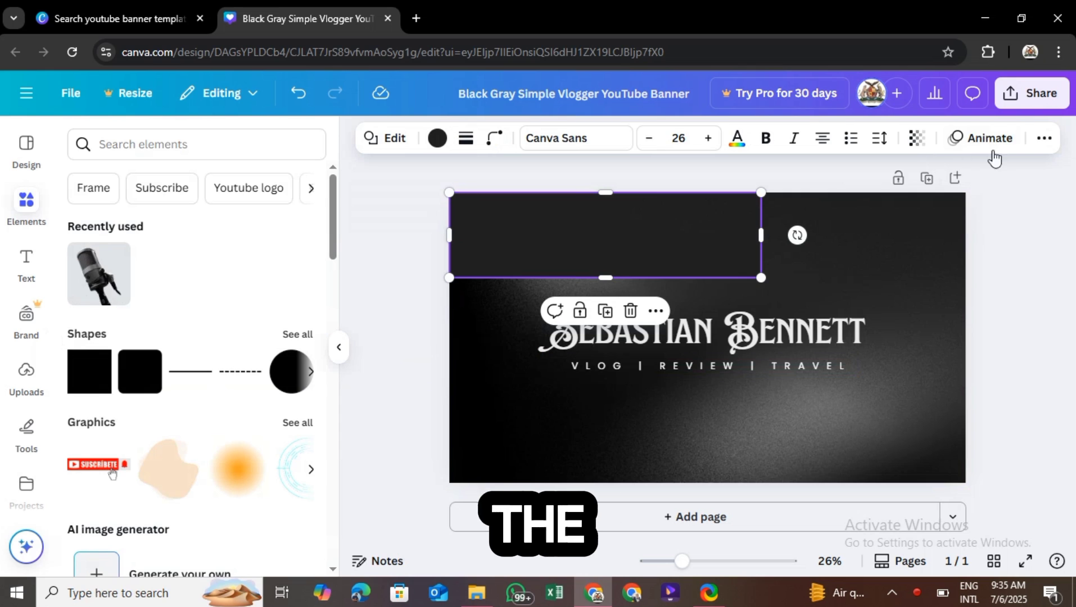
Align the rectangle to the middle and center of the page, and close the position settings.
click(1043, 140)
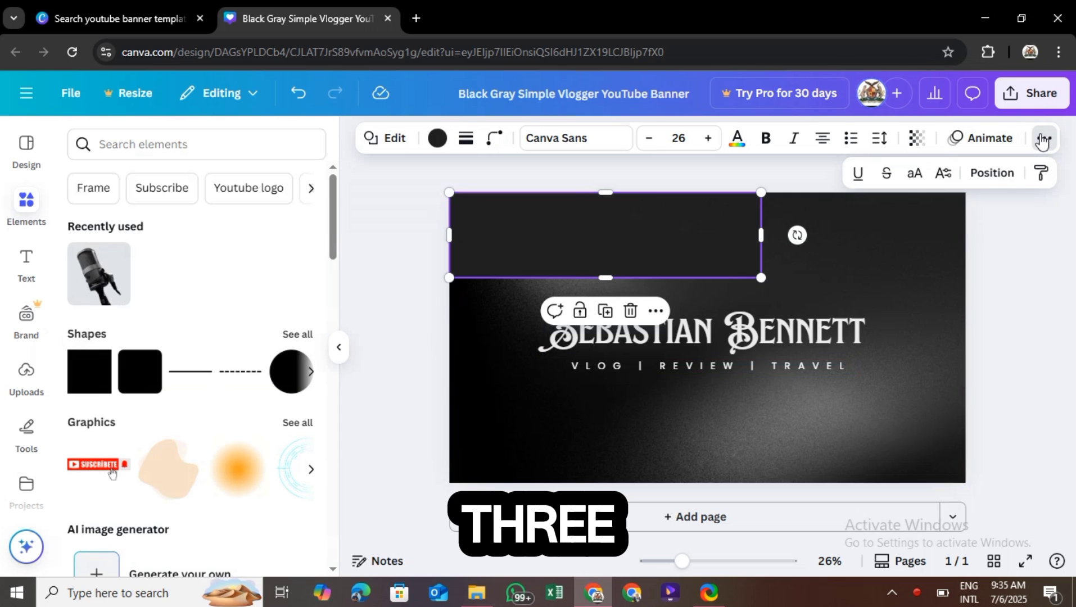
click(992, 173)
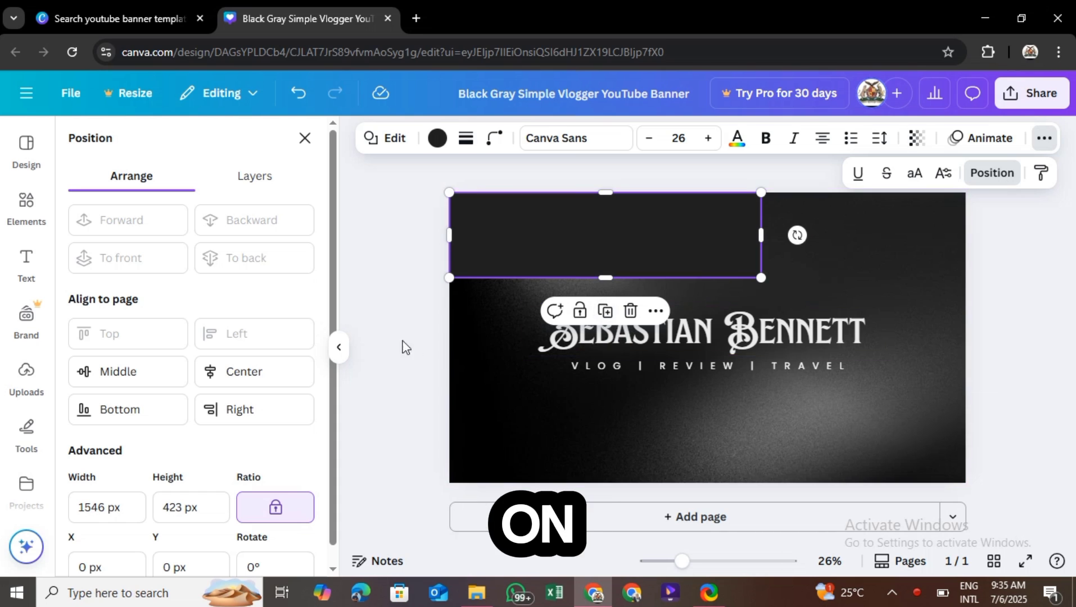
click(156, 375)
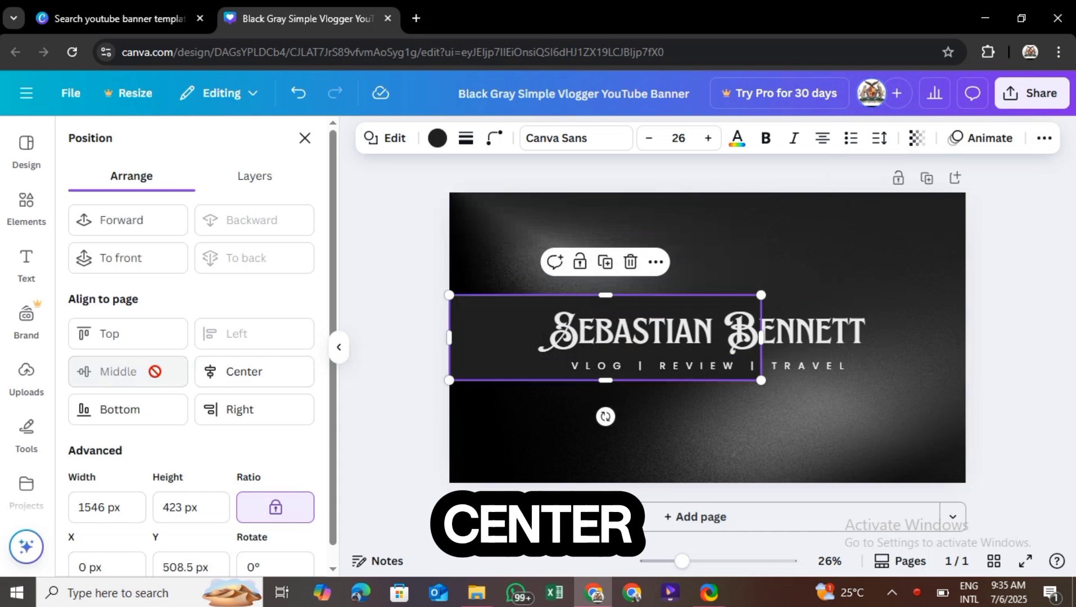
click(253, 370)
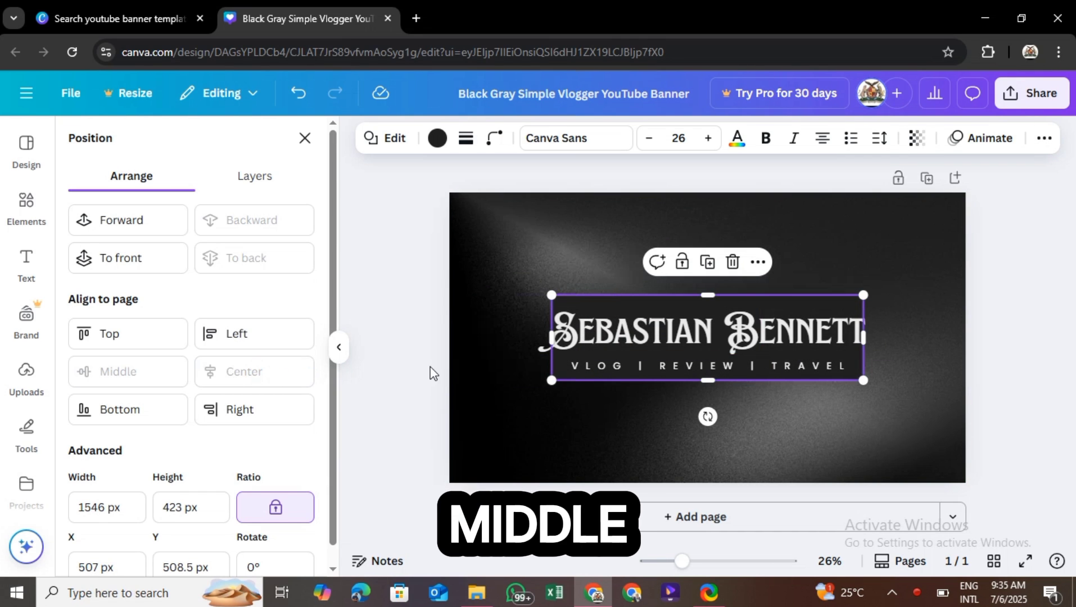
click(472, 385)
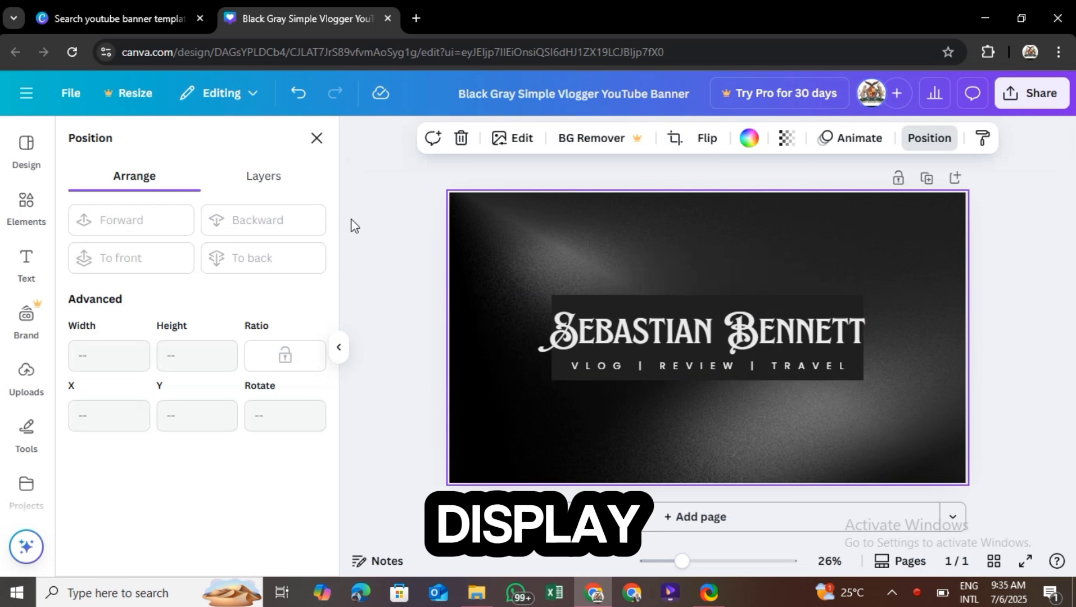
click(317, 138)
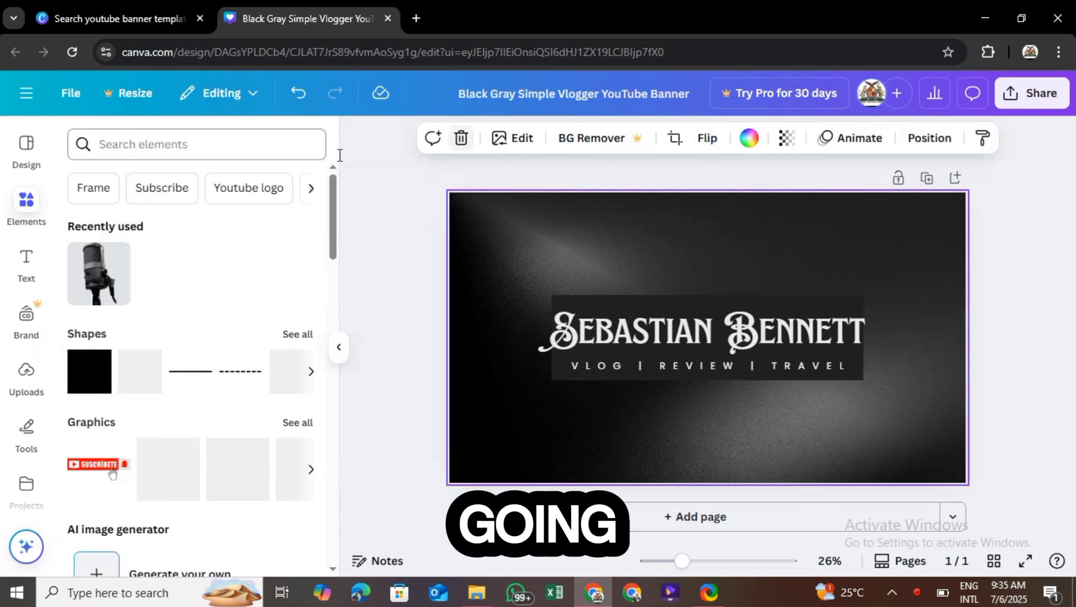
Turn on the rulers and guides for the banner design.
click(577, 336)
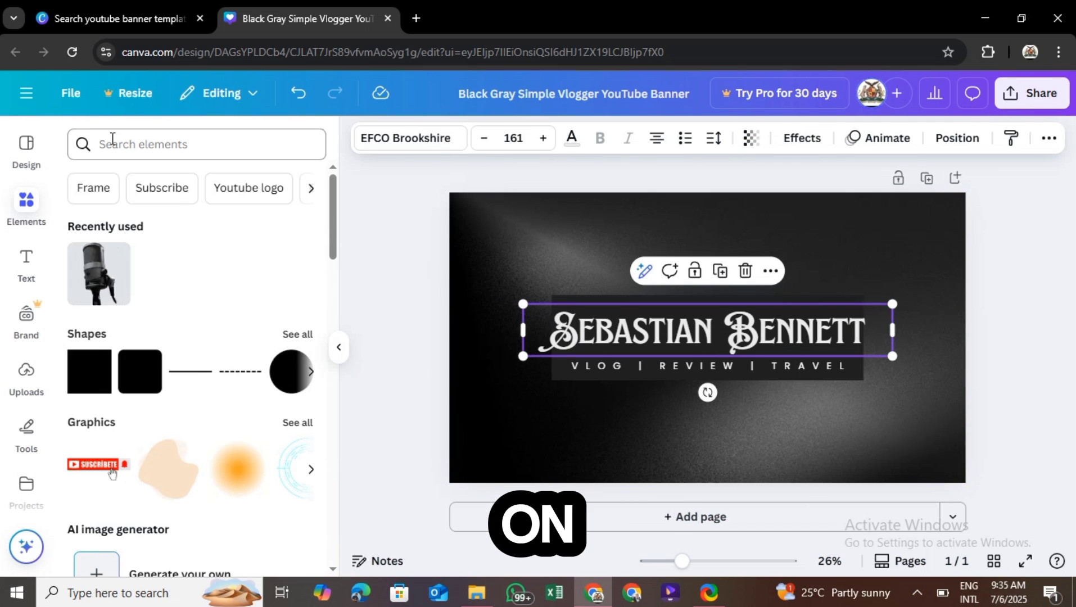
click(69, 92)
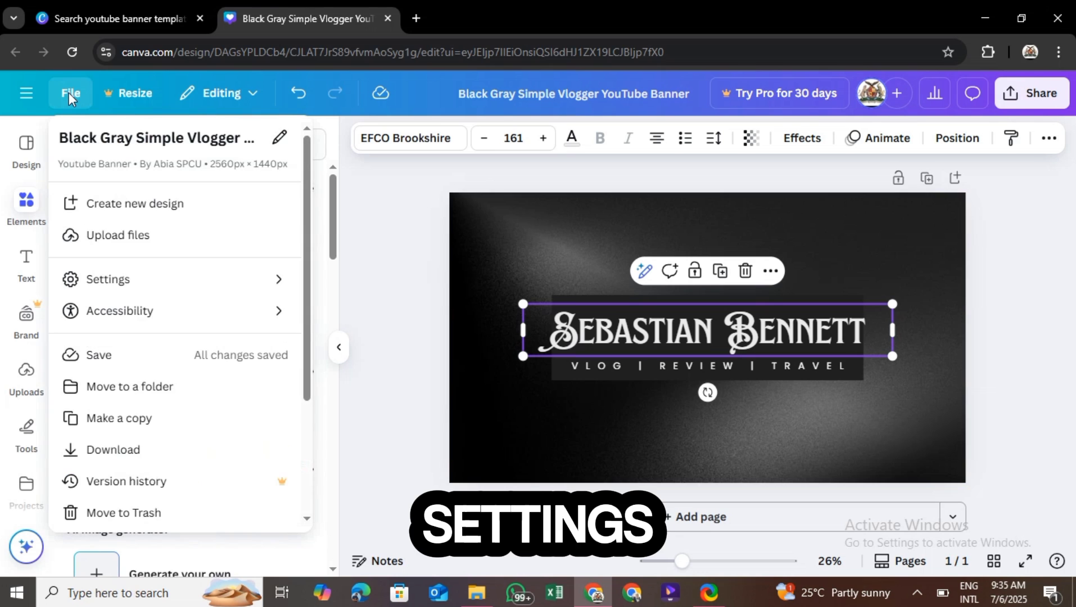
mouse_move(200, 278)
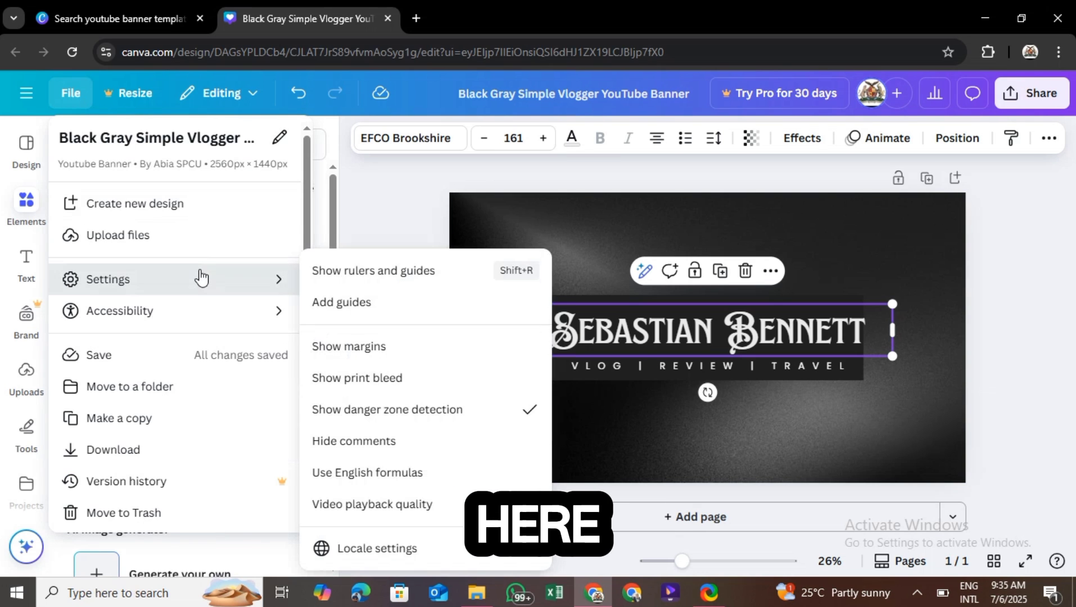
click(323, 275)
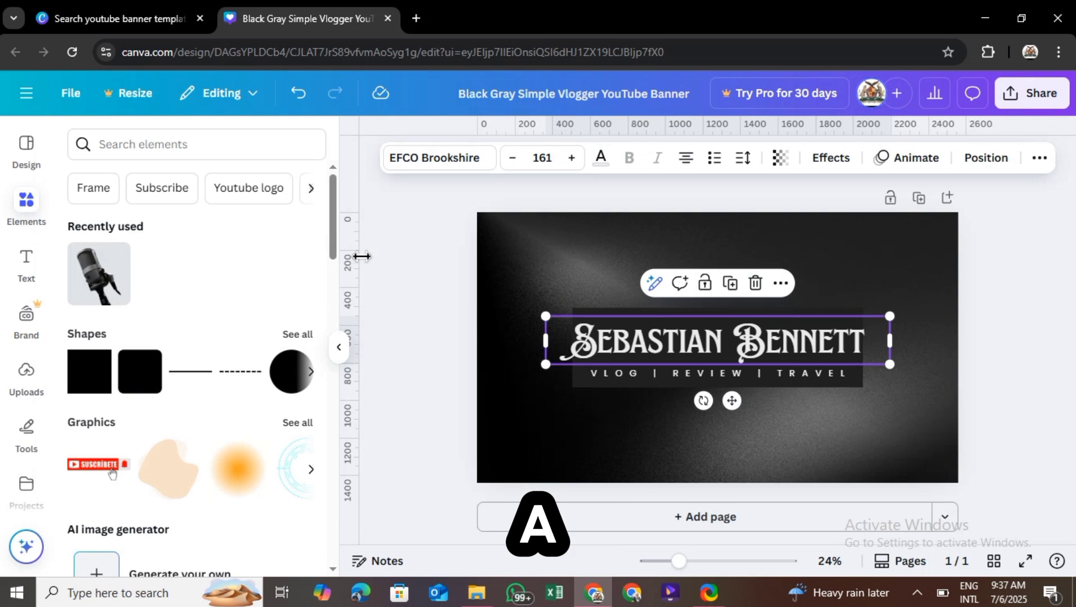
Place two vertical and two horizontal guides along the four edges of the centered 1546 x 423 px rectangle.
drag(361, 257, 545, 285)
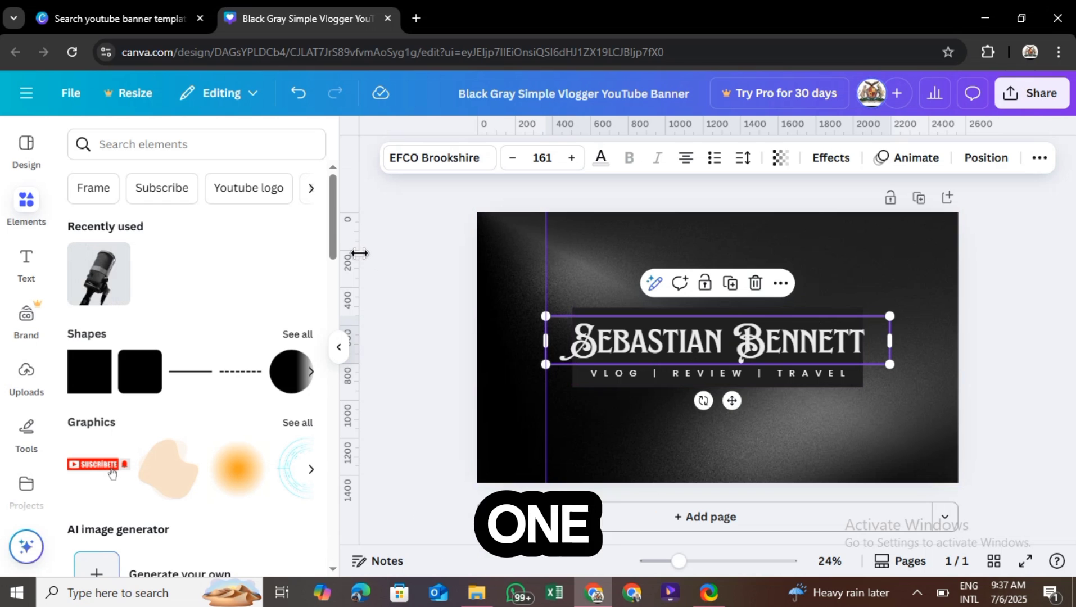
drag(359, 253, 894, 251)
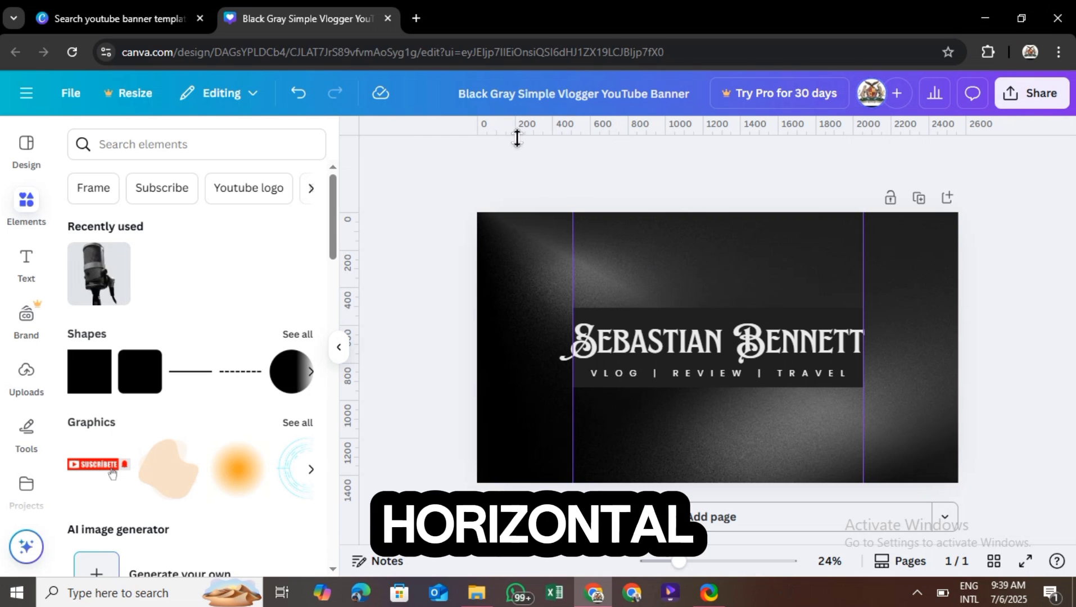
drag(516, 137, 593, 308)
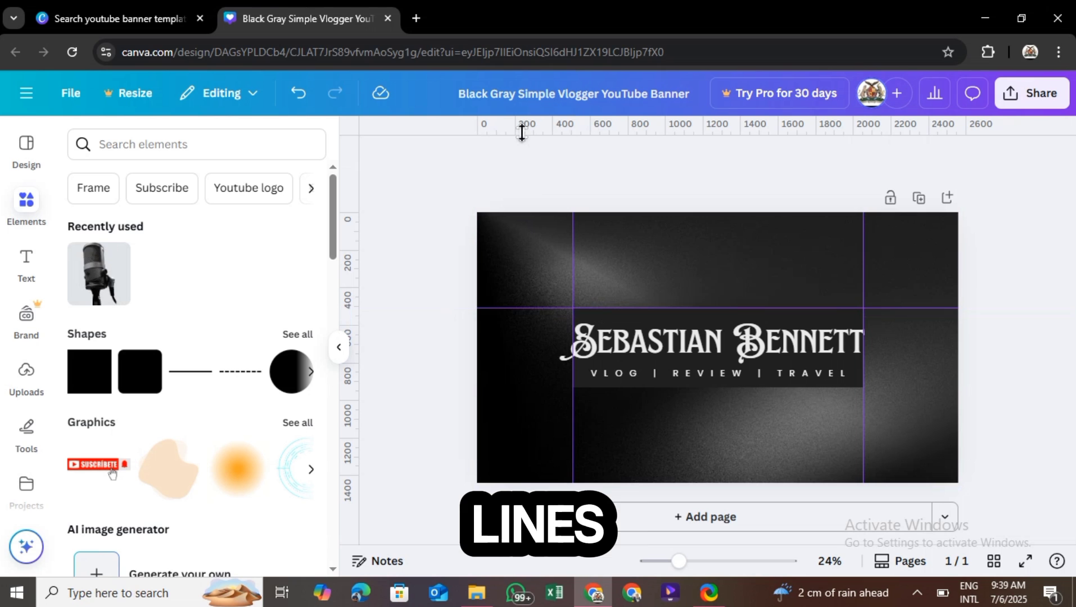
drag(522, 134, 623, 388)
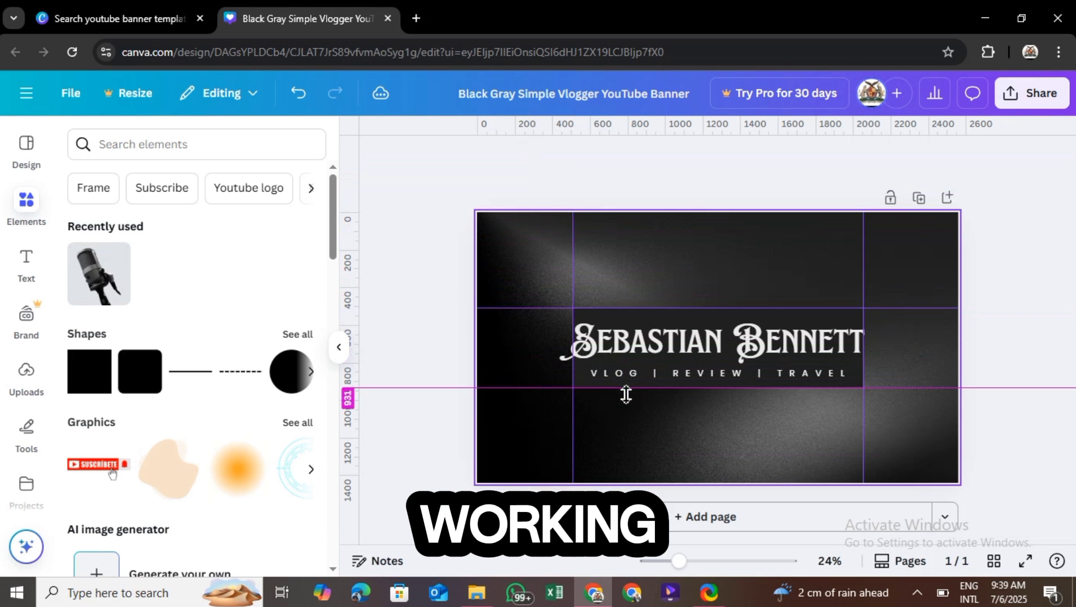
Bring the rectangle to the front of the banner's layers and deselect it.
click(817, 362)
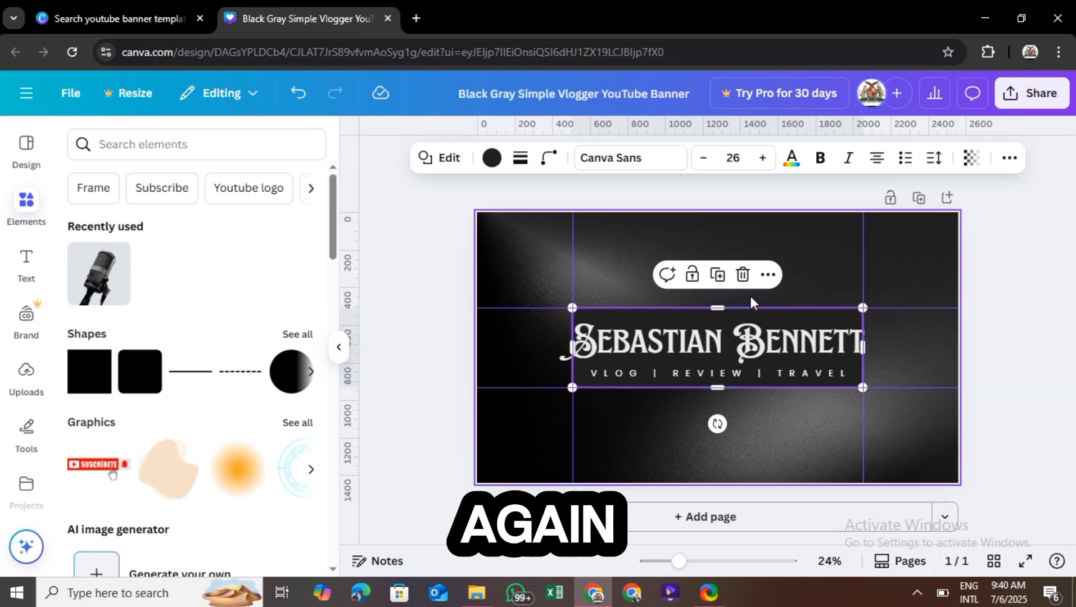
click(769, 277)
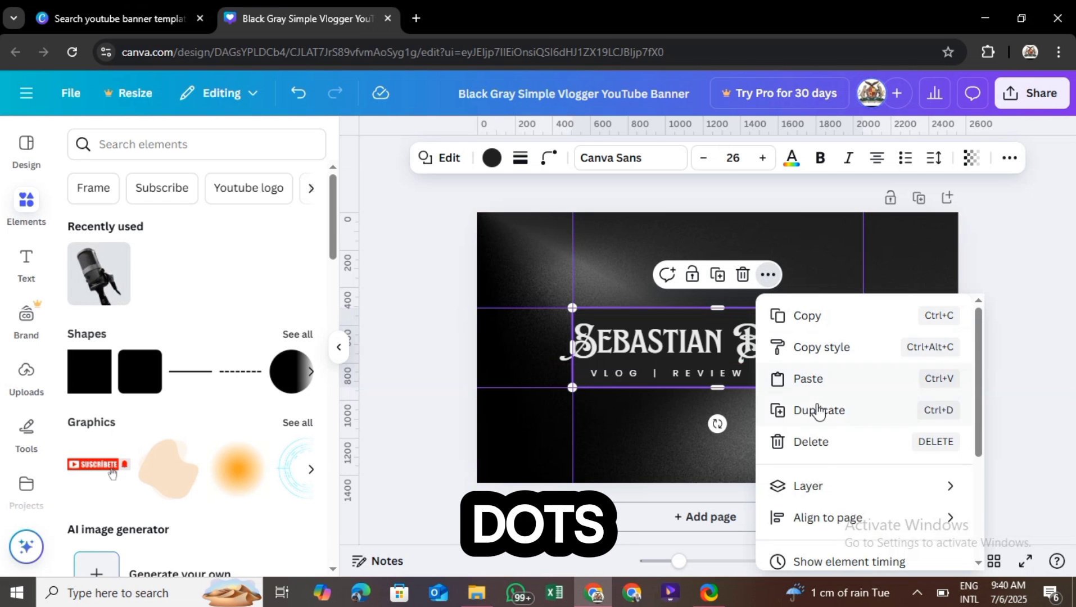
click(823, 486)
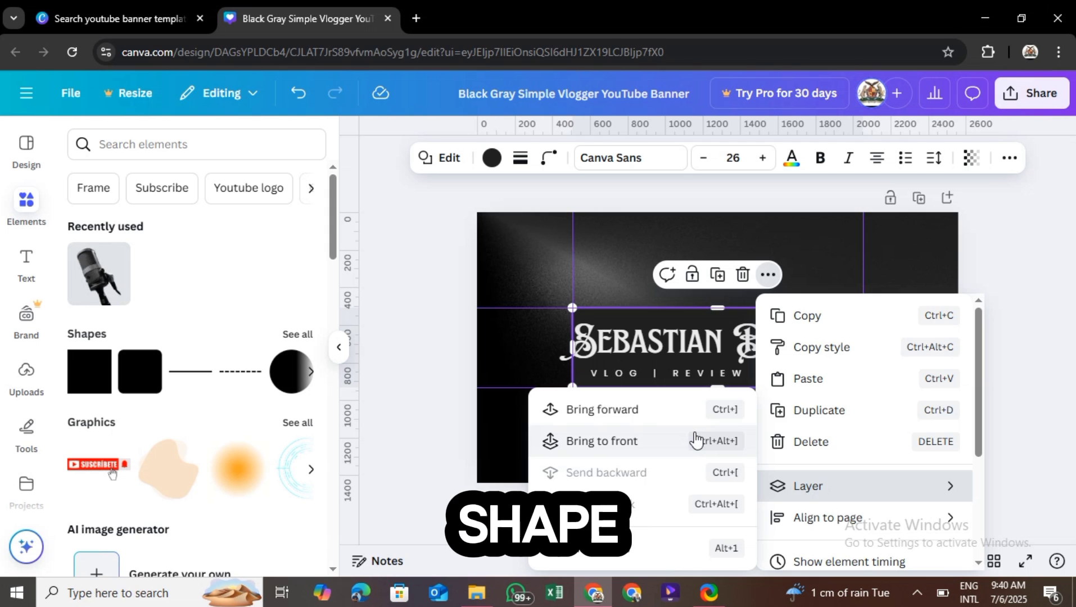
click(696, 440)
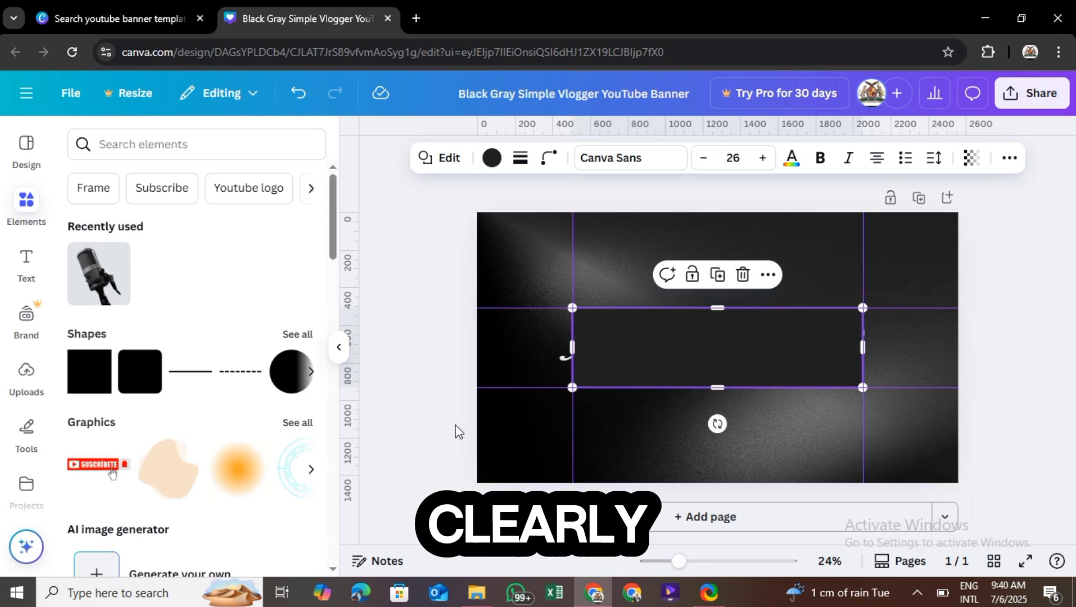
click(422, 420)
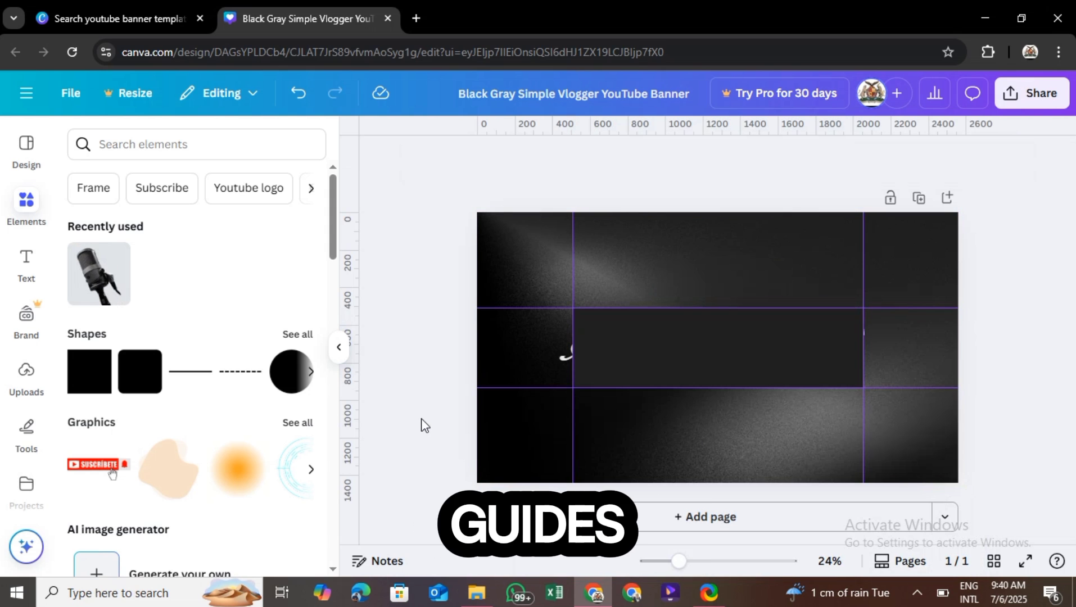
Recolor the rectangle with the pink default solid color.
click(641, 377)
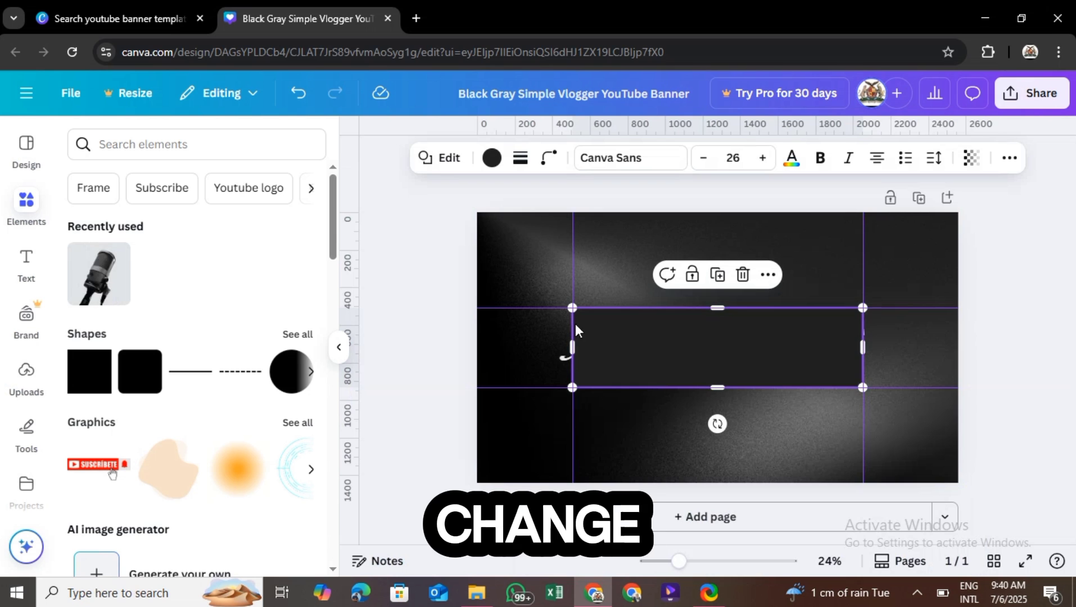
click(493, 159)
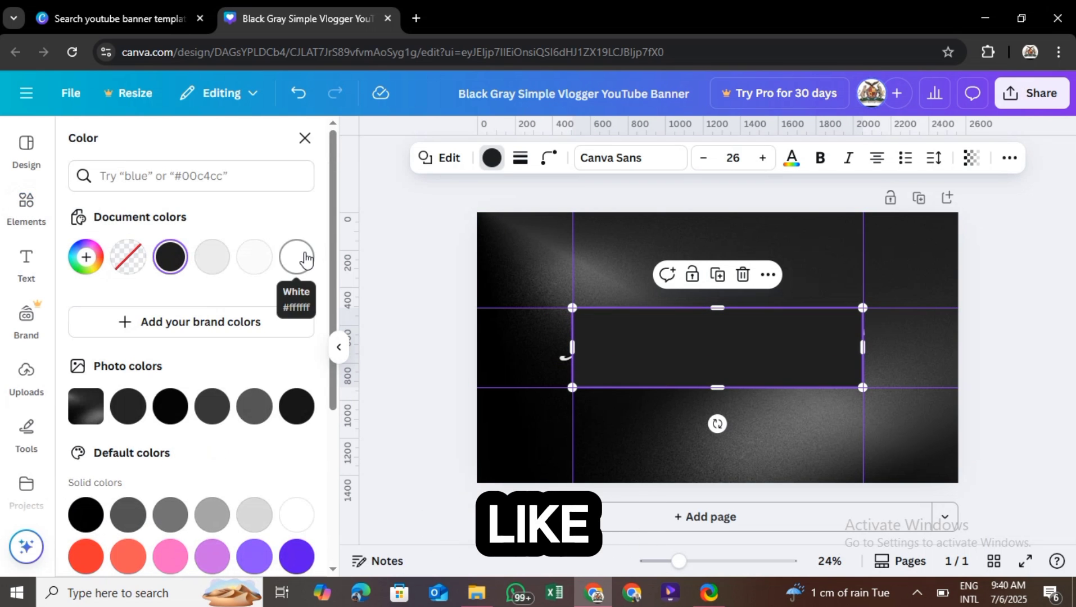
scroll(194, 396, down, 5)
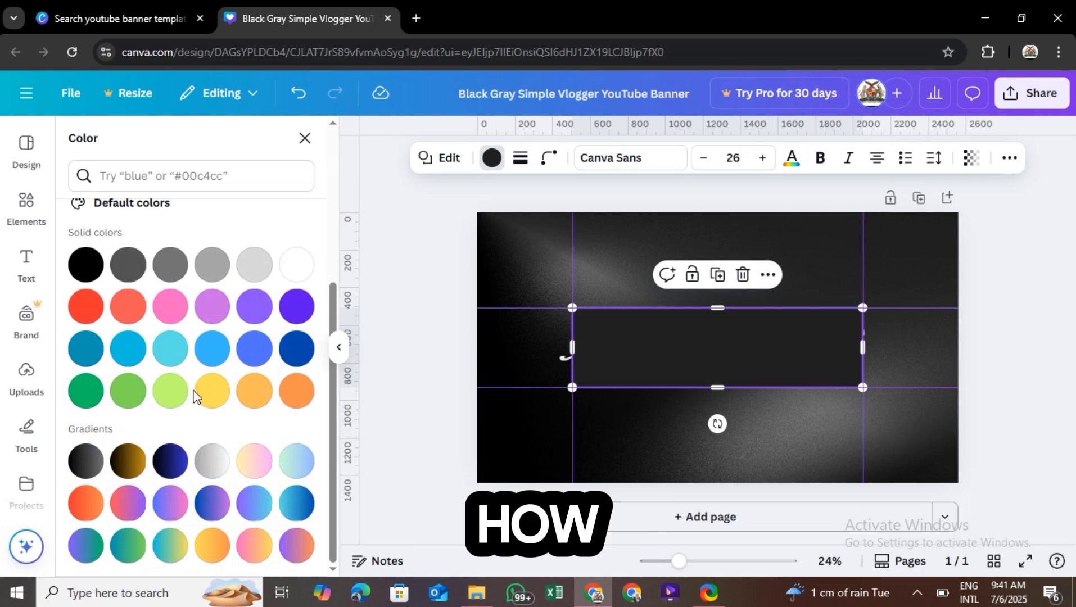
click(170, 306)
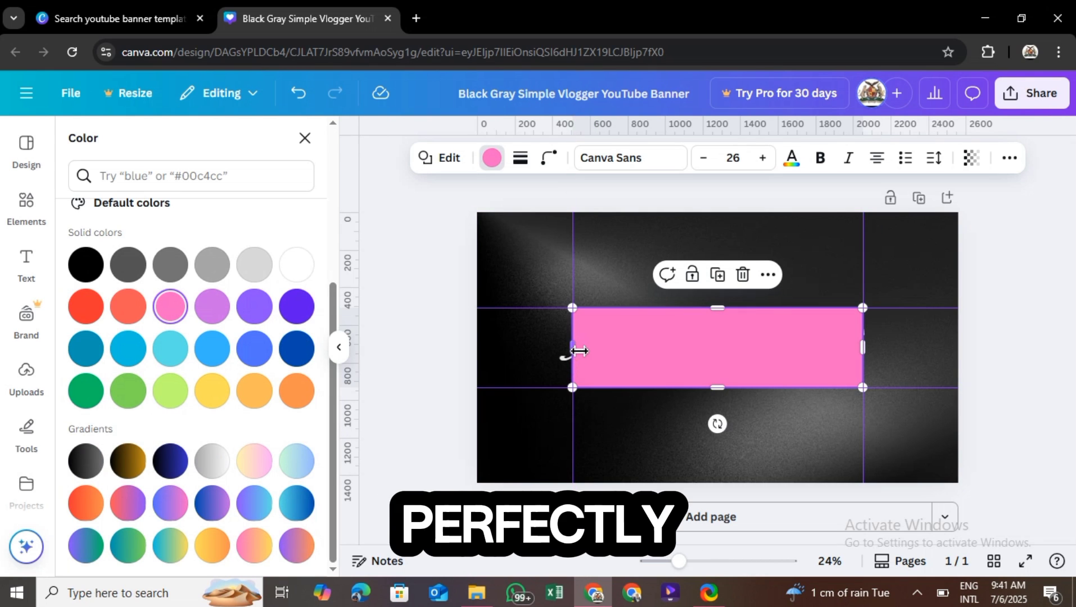
Stretch the pink rectangle to both side edges of the banner, and delete it.
drag(579, 352, 486, 350)
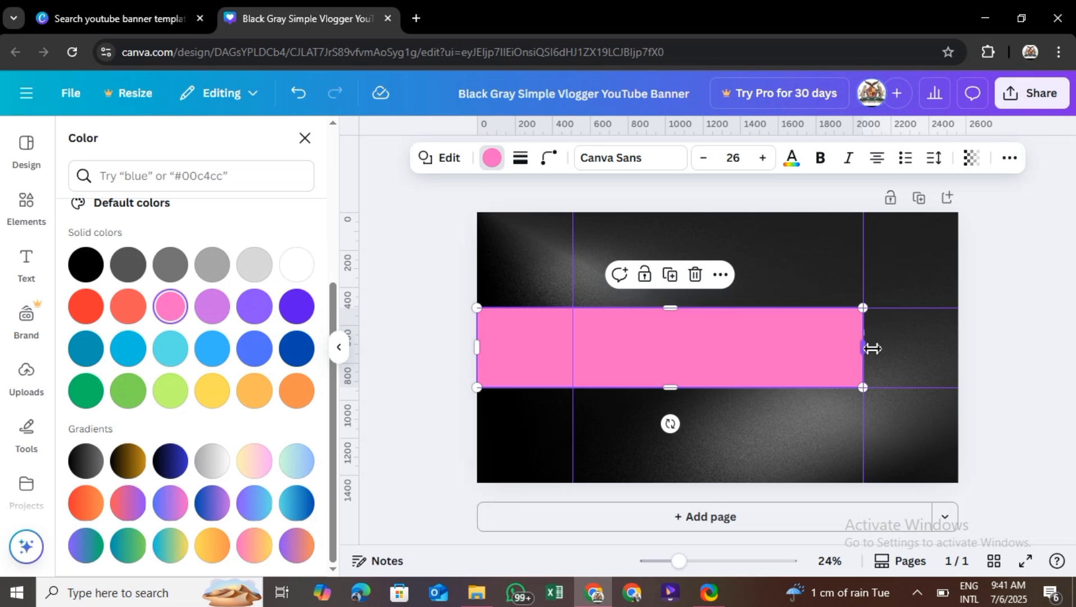
drag(877, 347, 966, 348)
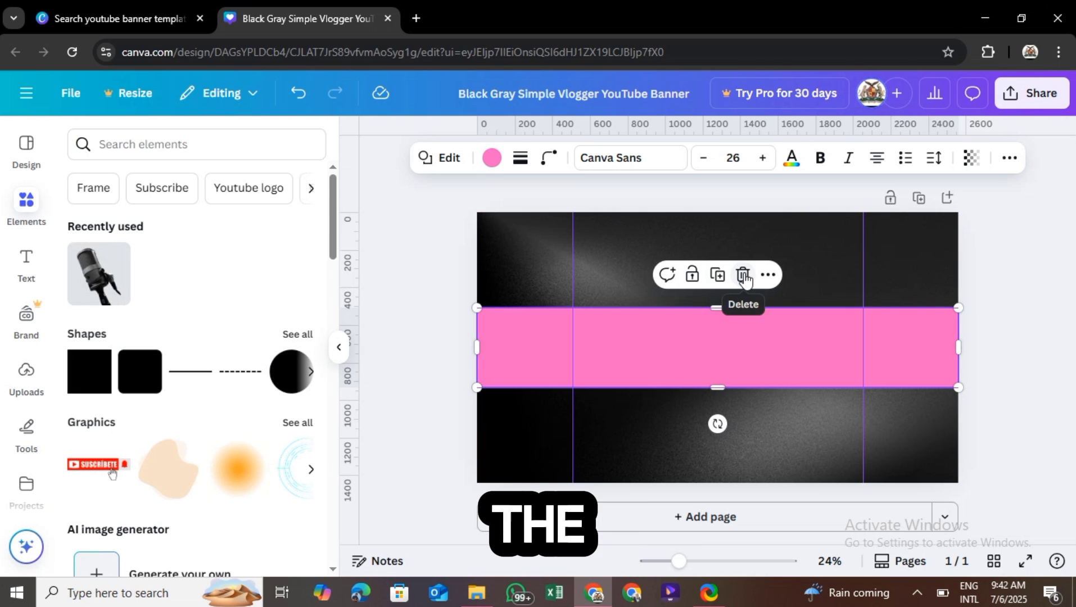
click(743, 275)
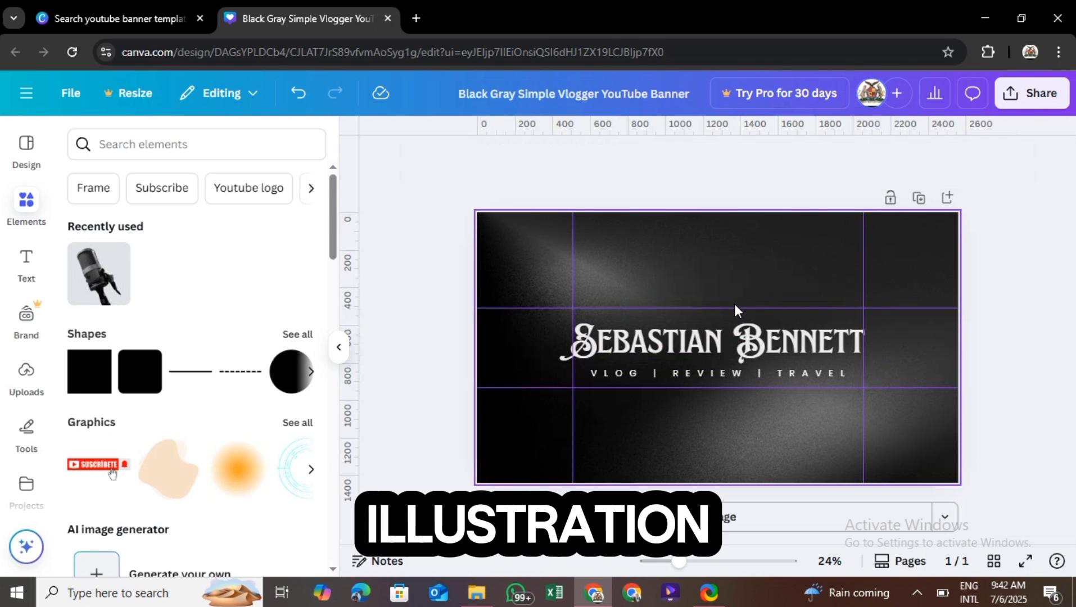
Shrink the title text to font size 146 so its lettering fits between the two vertical guides.
click(708, 328)
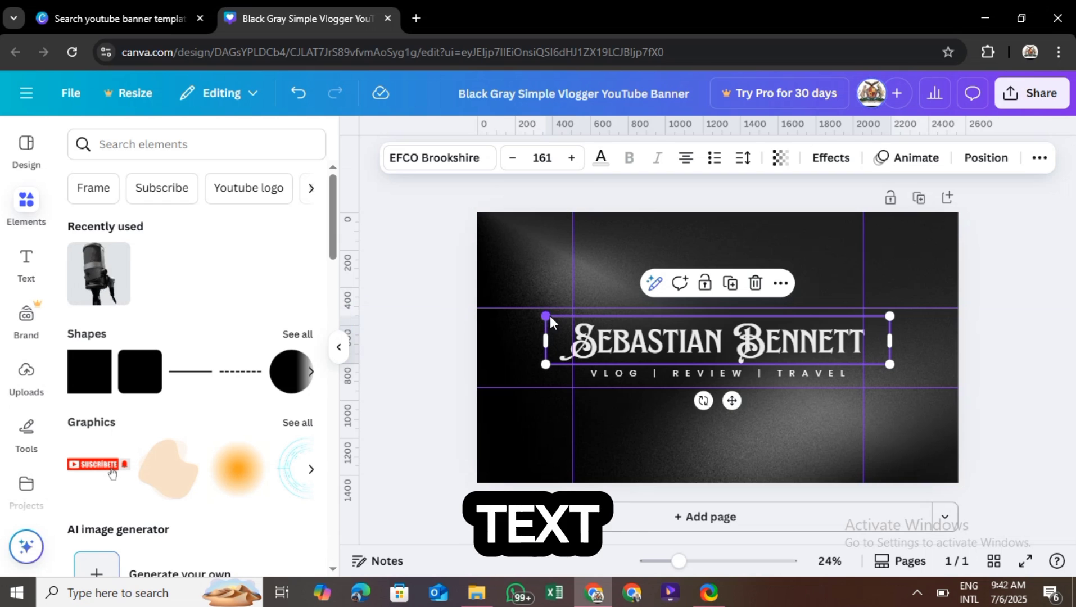
drag(549, 319, 563, 321)
drag(573, 321, 565, 321)
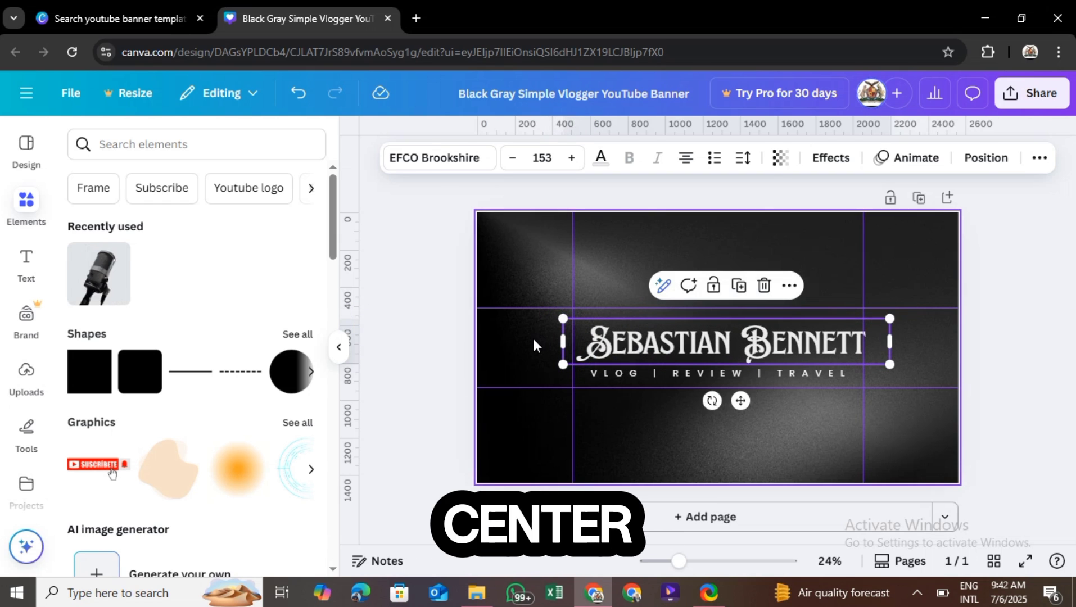
click(534, 343)
click(847, 334)
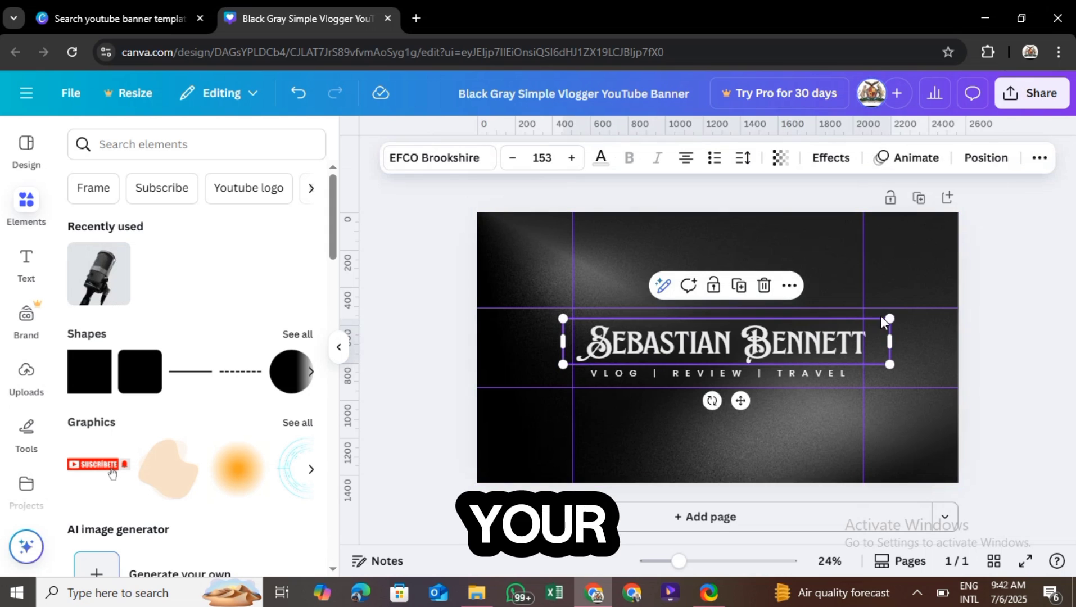
drag(892, 319, 875, 321)
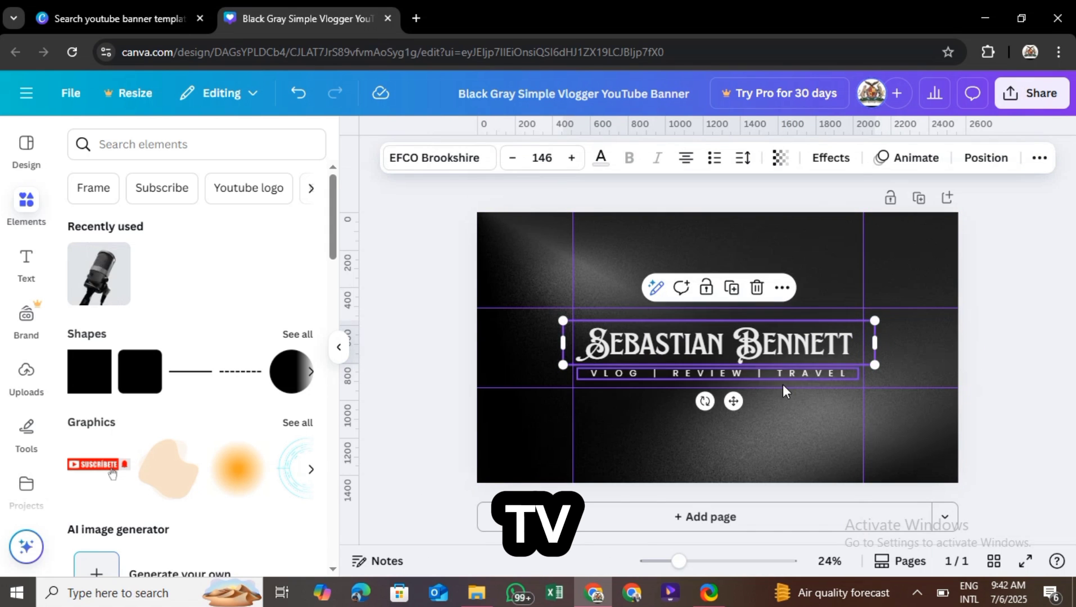
click(737, 427)
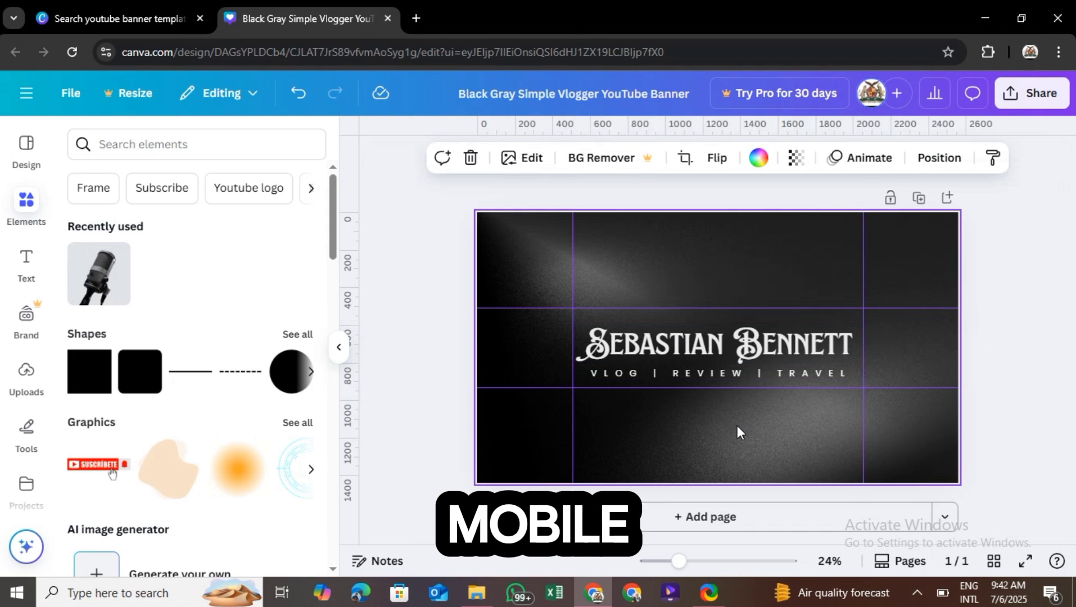
Replace the title text with the channel name "CREATIVE JANE".
click(769, 353)
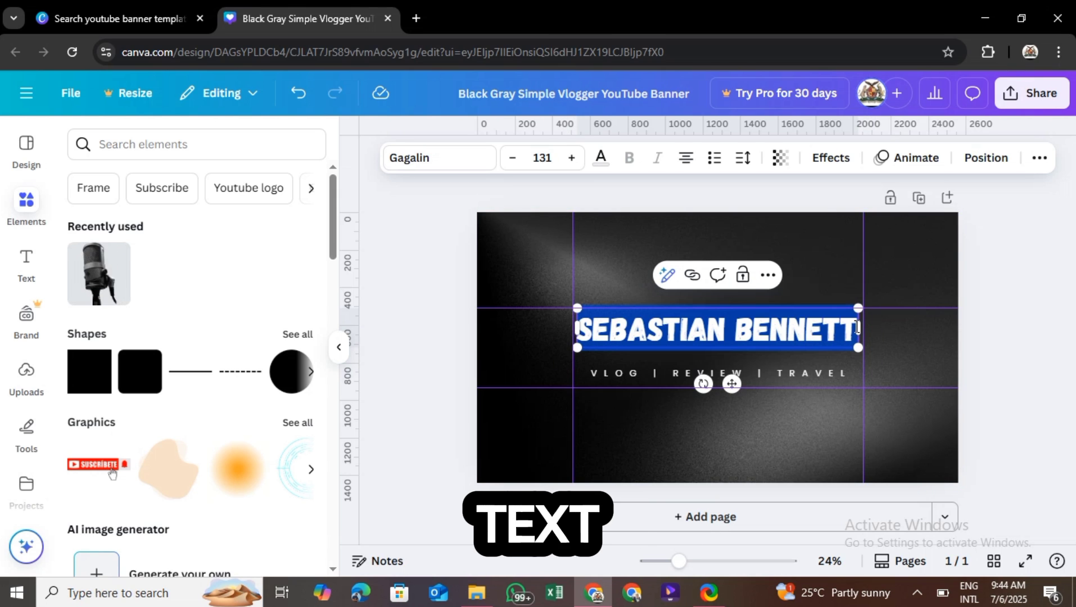
key(BackSpace)
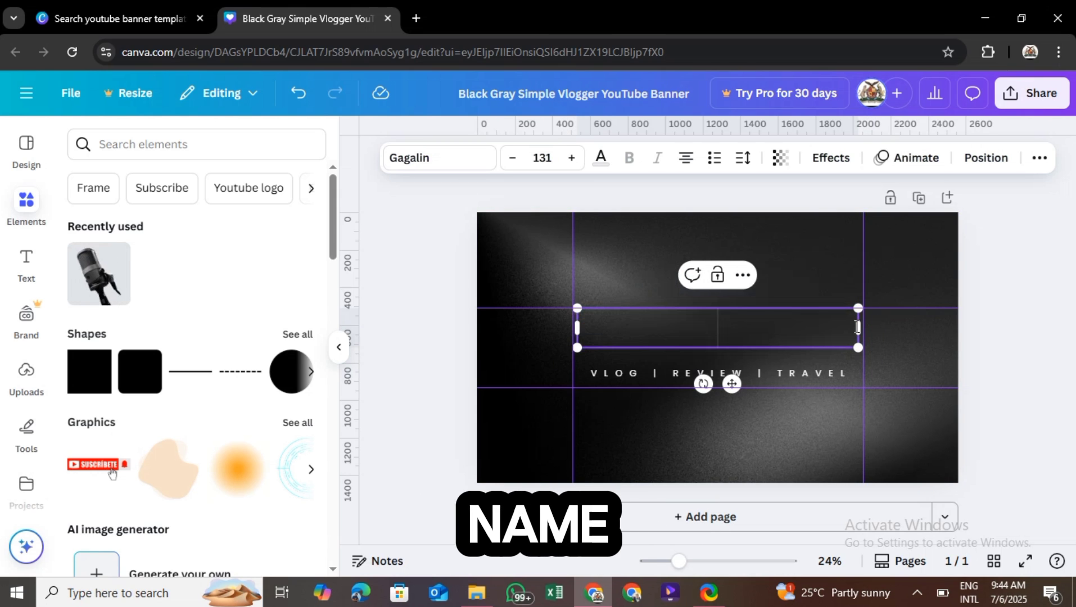
text(C)
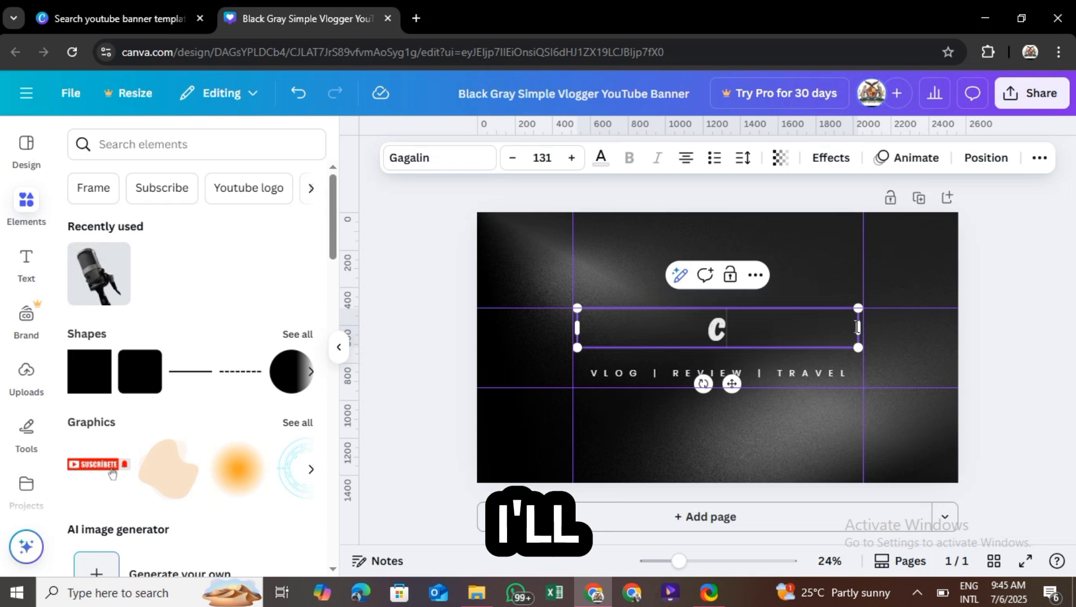
text(REATIVE)
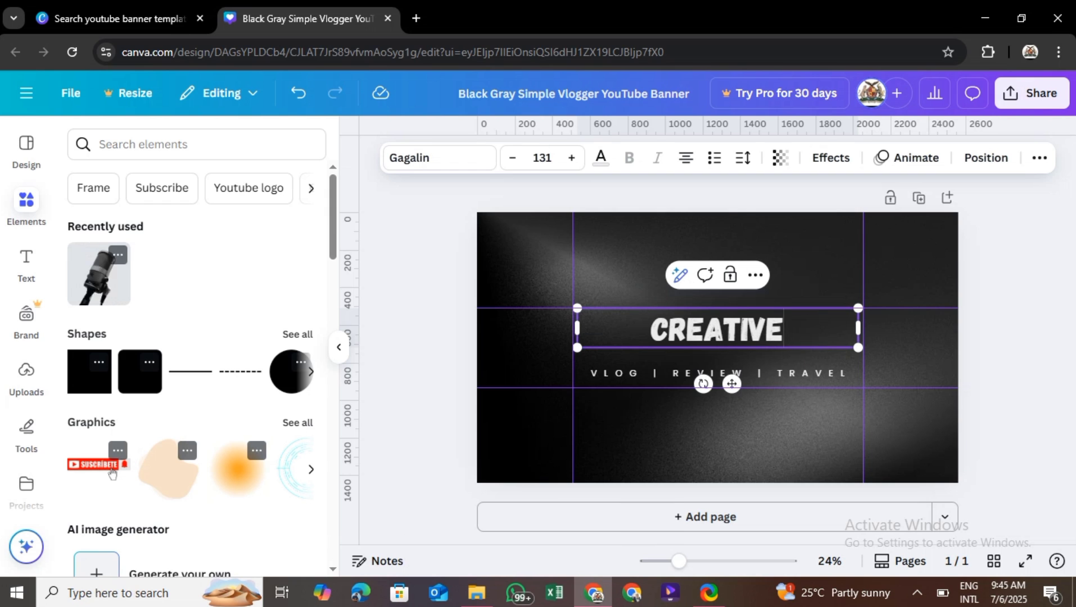
text( JANE)
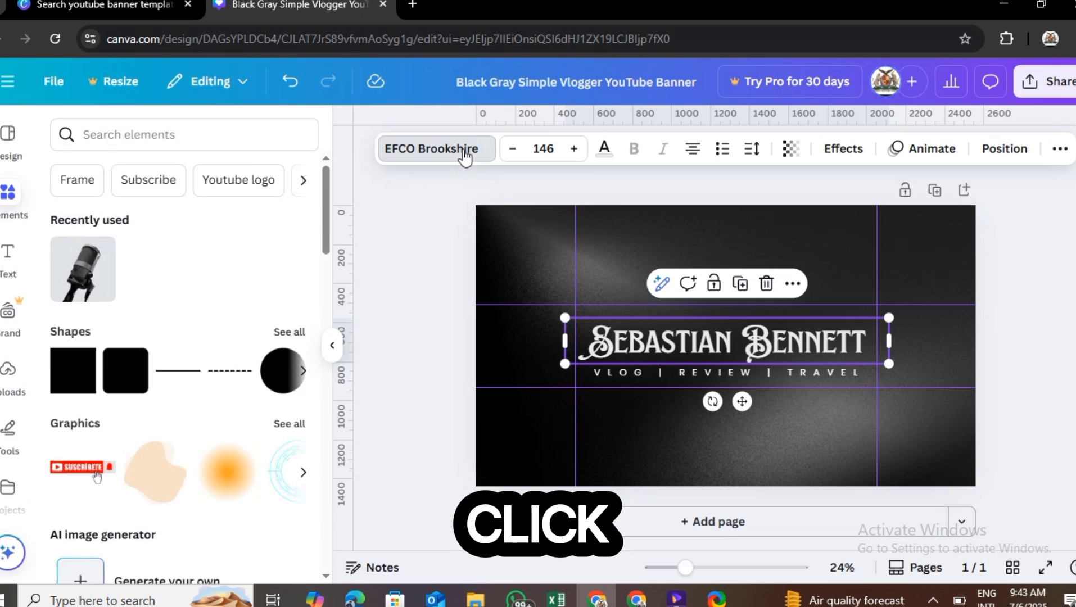
Change the title's font to Gagalin and shrink its text box from both sides to fit between the vertical guides.
click(465, 154)
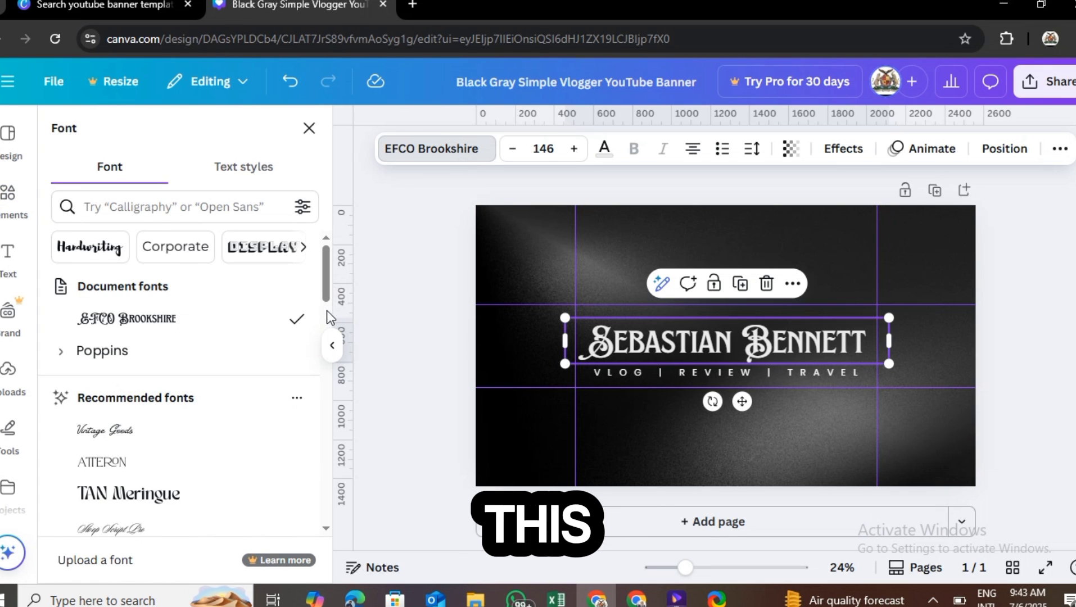
scroll(327, 311, down, 5)
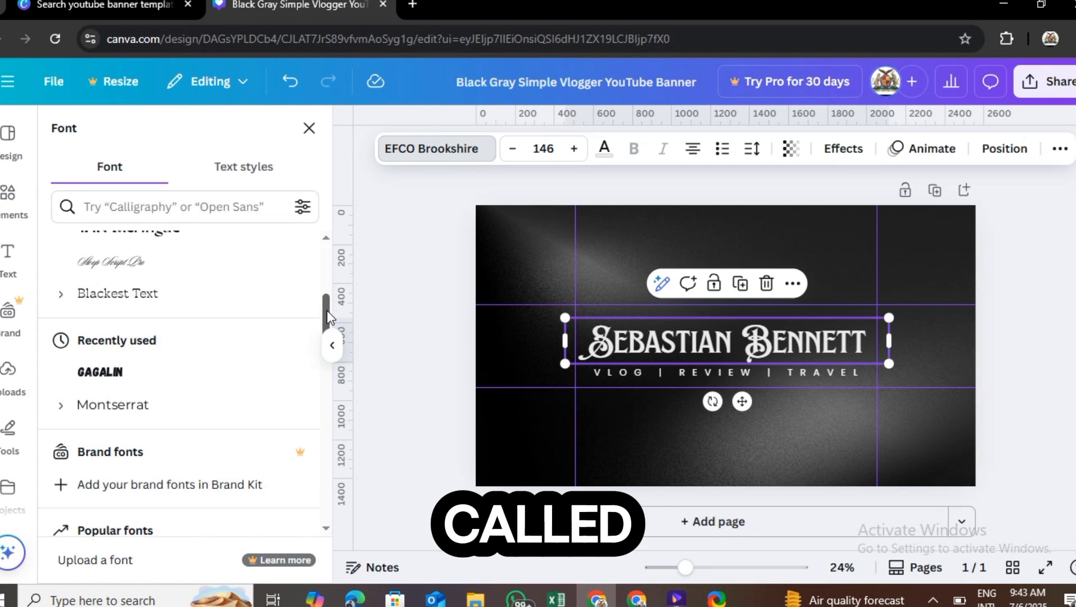
click(269, 376)
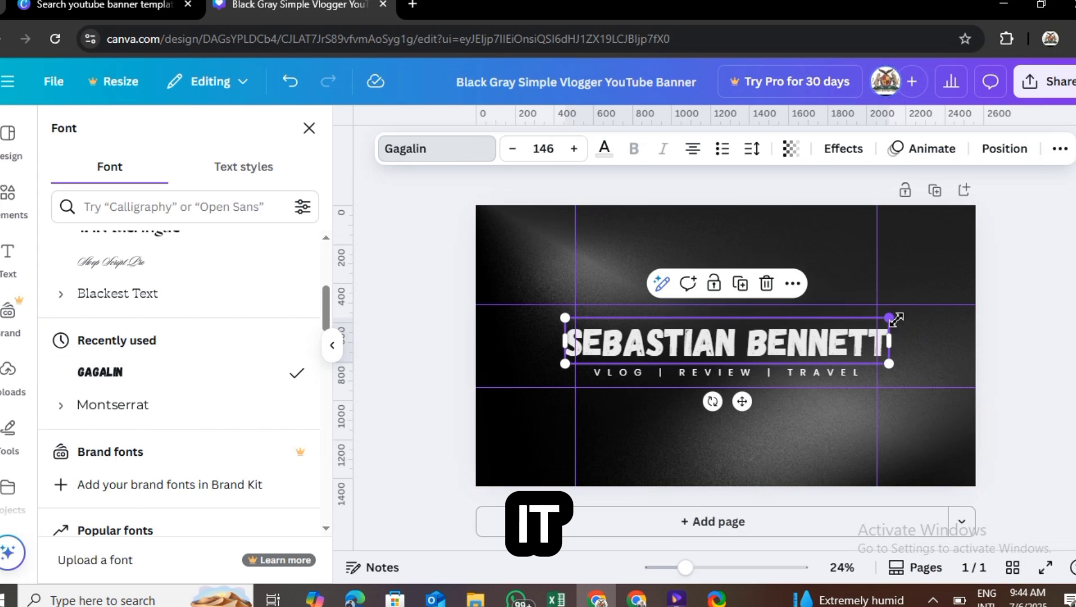
drag(889, 318, 872, 320)
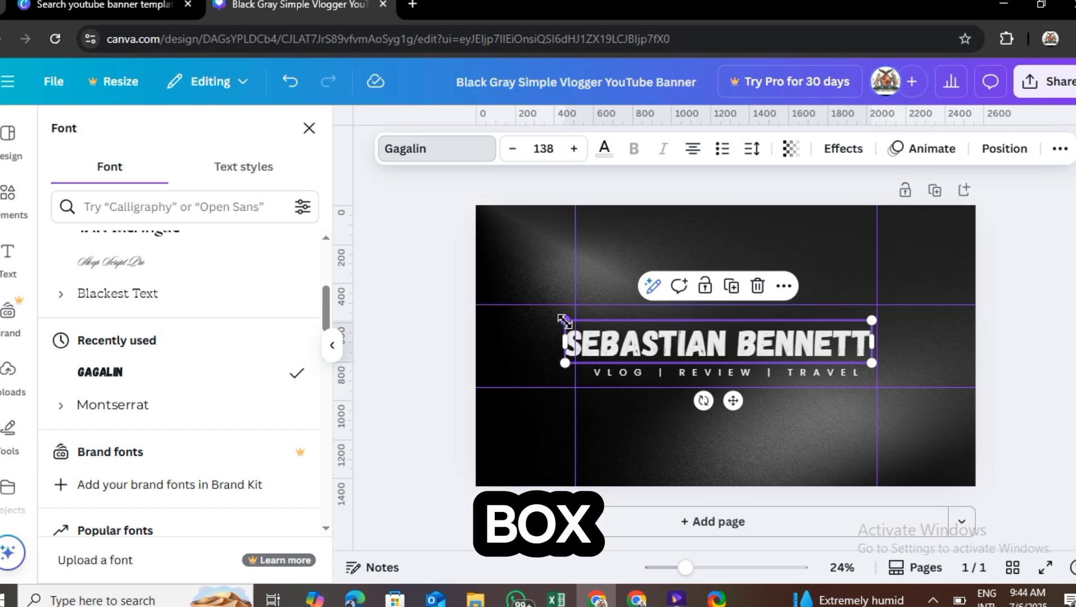
drag(565, 321, 584, 322)
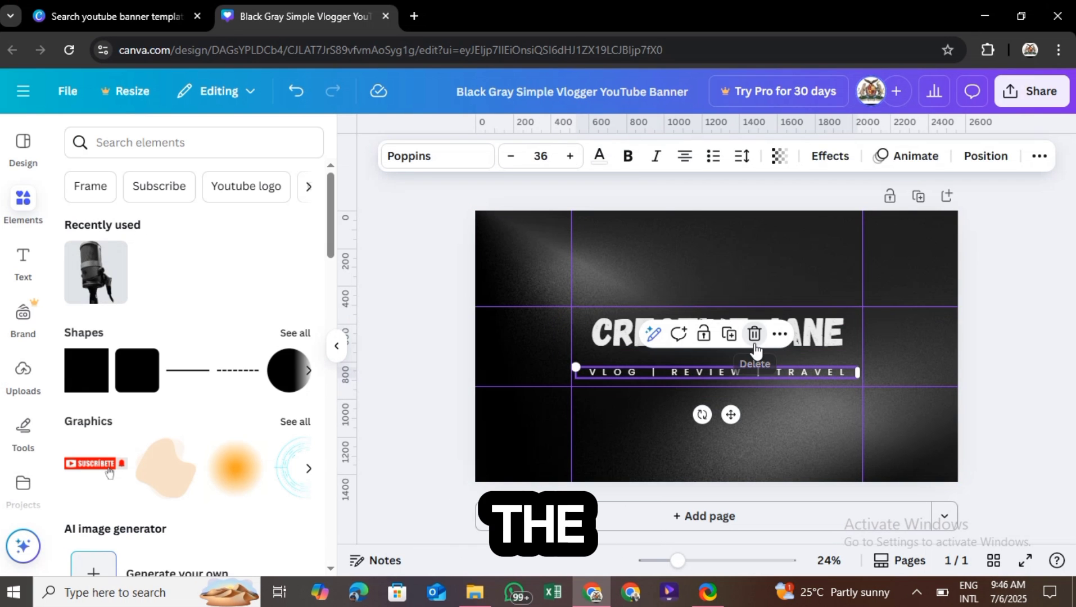
Delete the "VLOG | REVIEW | TRAVEL" tagline and add a subheading reading "AI Tutorials | Make Money Online".
click(755, 334)
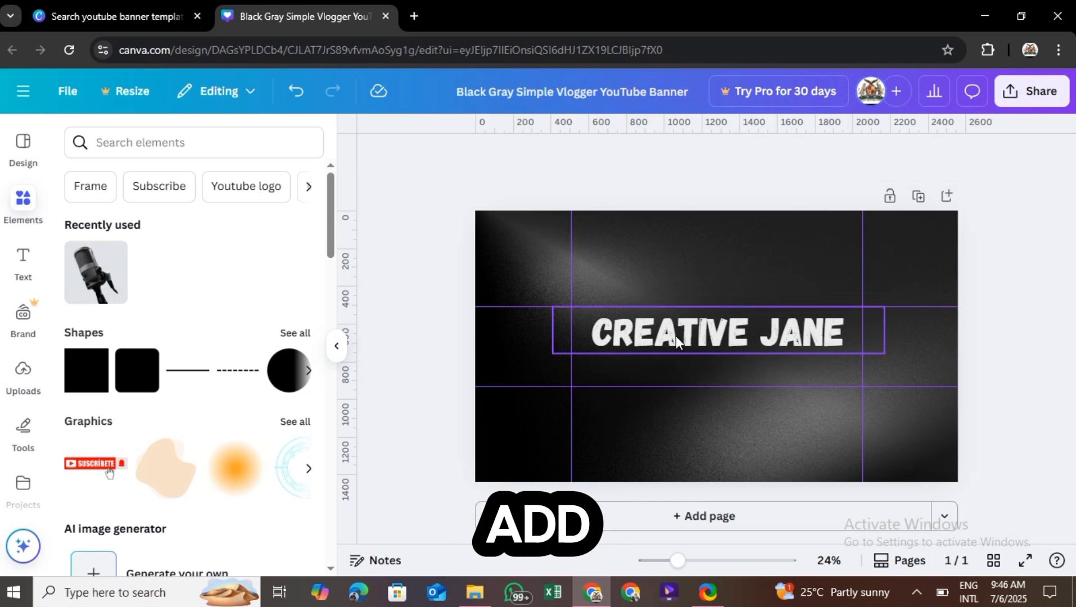
click(23, 260)
click(166, 413)
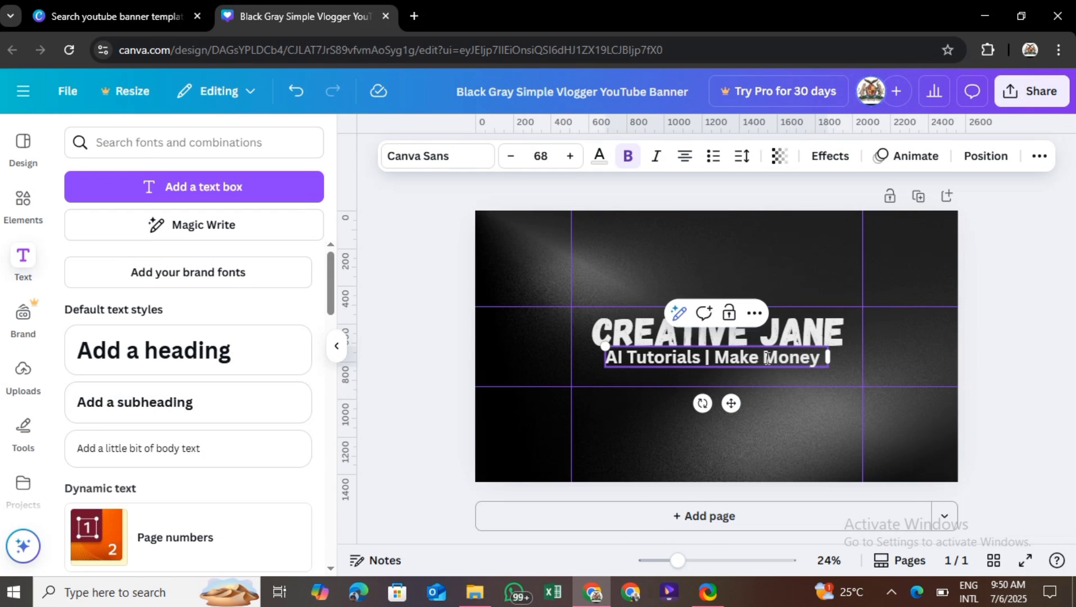
text(Onli)
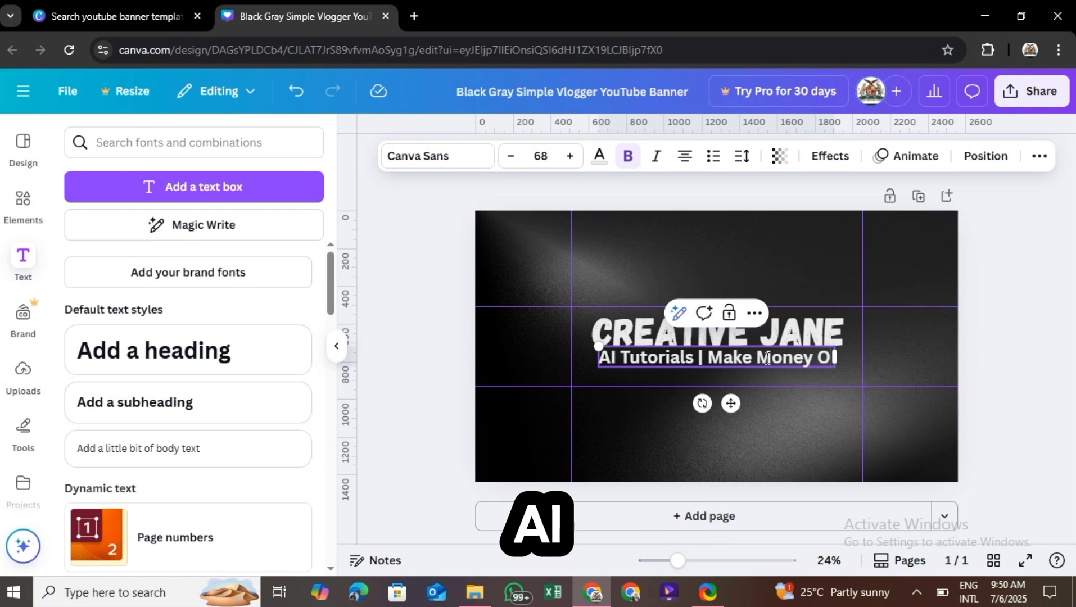
text(ne)
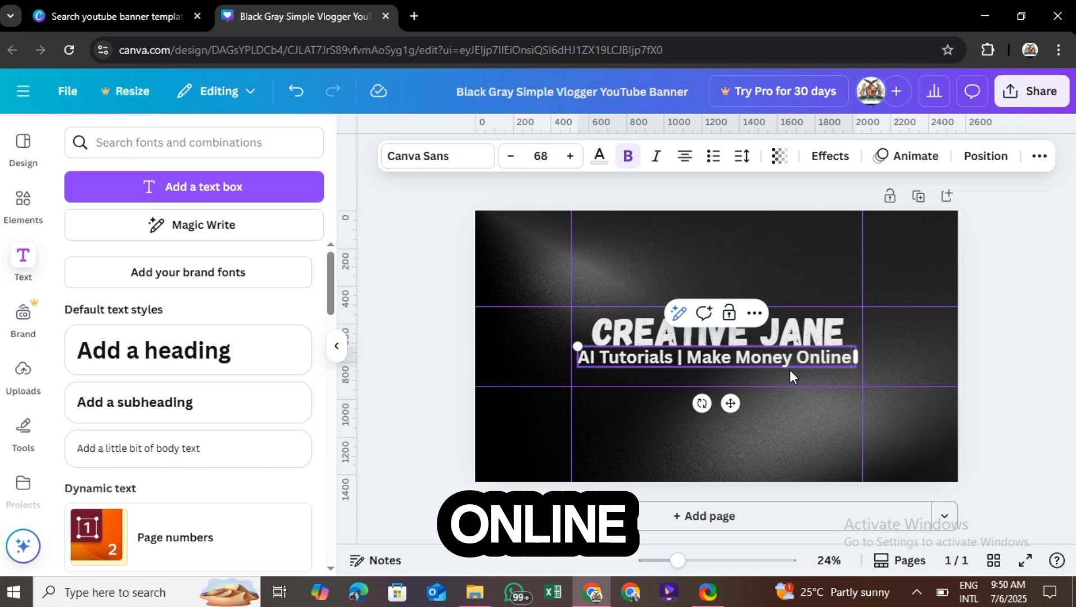
Nudge the "CREATIVE JANE" title slightly left between the vertical guides and add a subheading reading "| Youtube Growth" beneath the tagline.
click(787, 373)
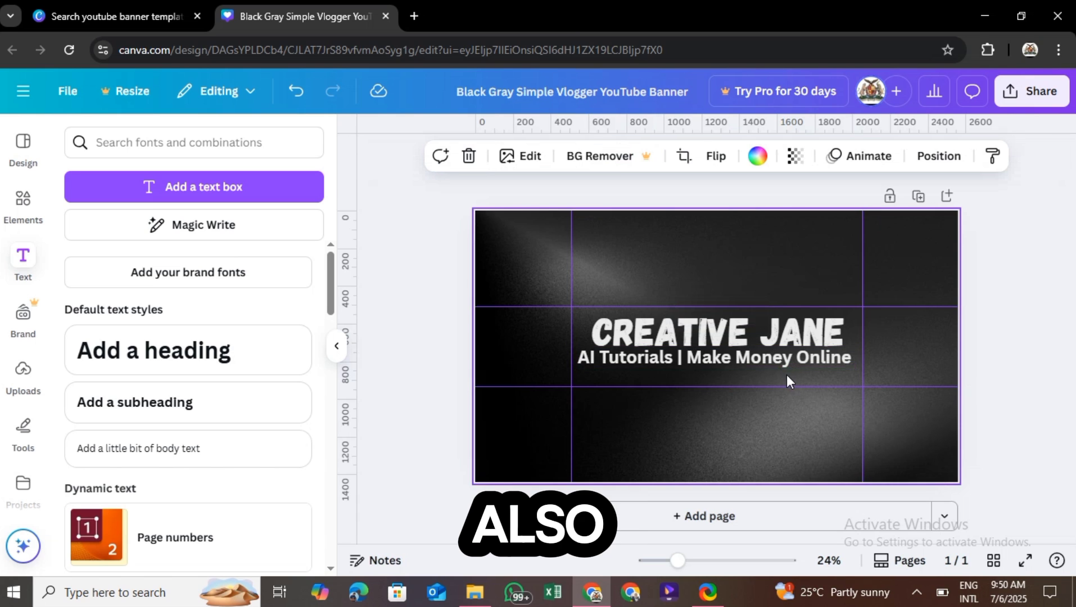
click(755, 336)
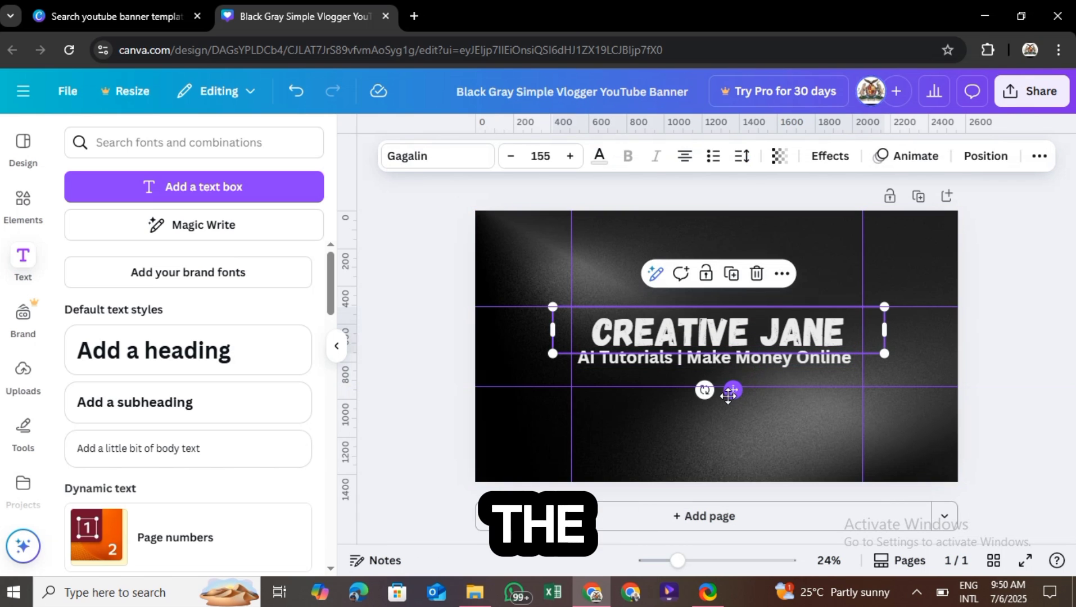
drag(728, 396, 722, 397)
click(740, 363)
click(749, 372)
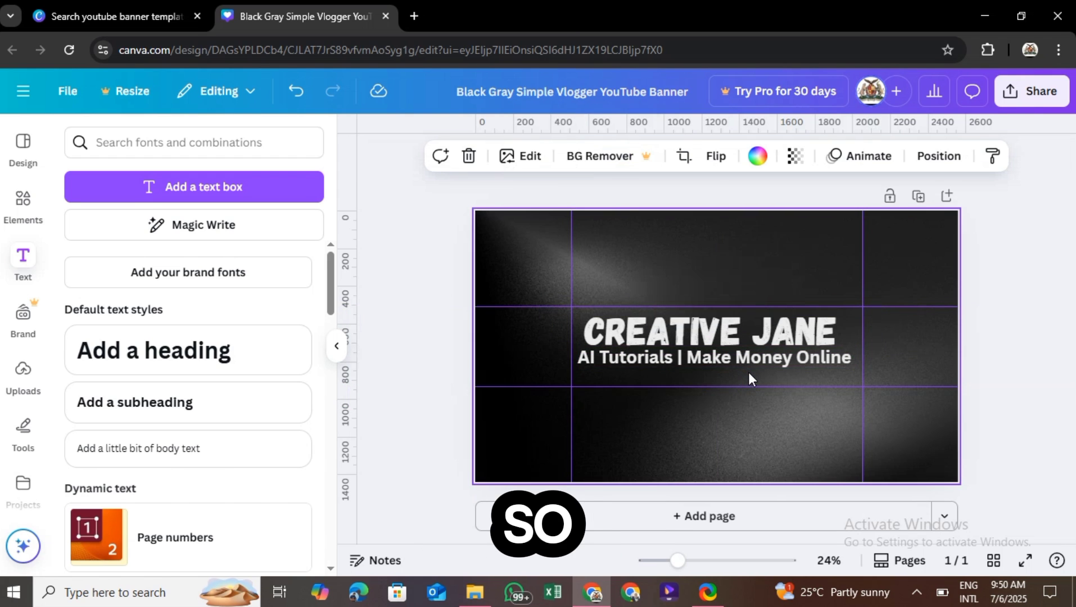
click(271, 401)
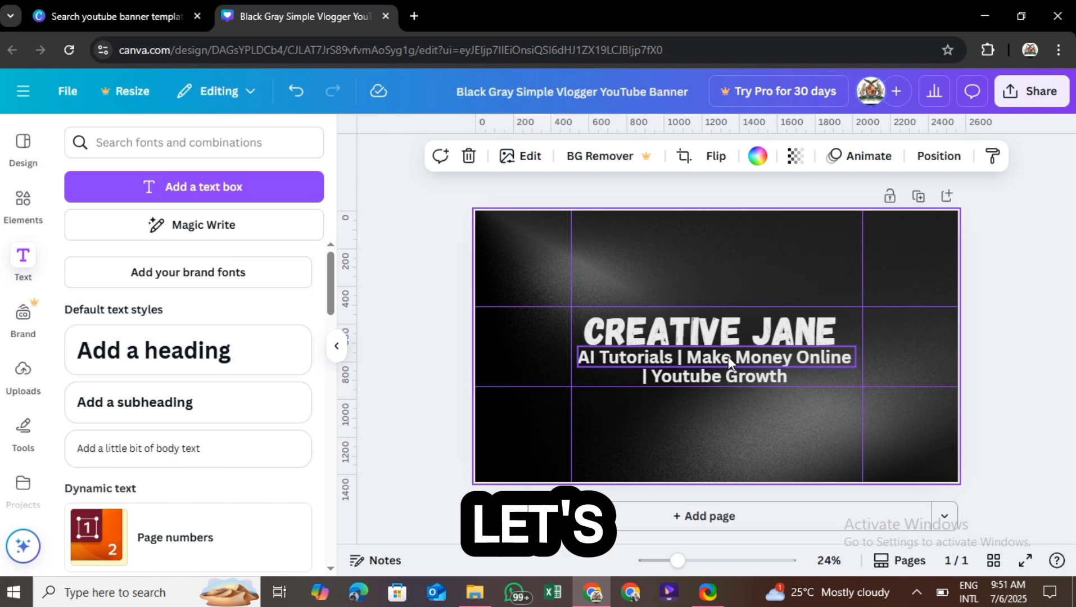
Set the text color of the "AI Tutorials | Make Money Online" tagline to the hex value 00FFFF.
click(728, 357)
drag(582, 347, 582, 347)
click(711, 339)
click(691, 351)
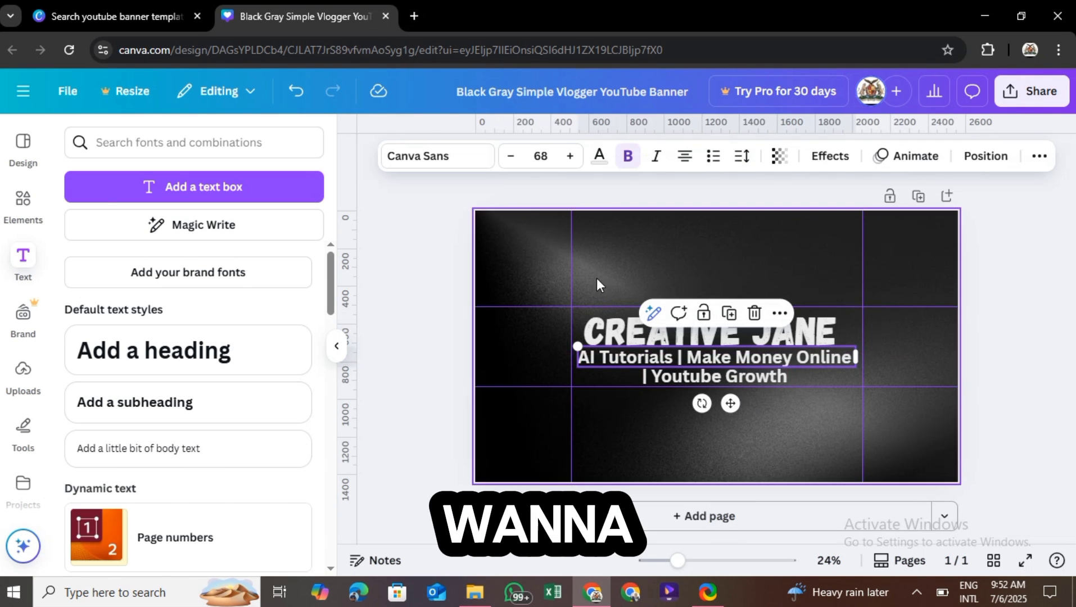
click(599, 165)
scroll(189, 348, down, 2)
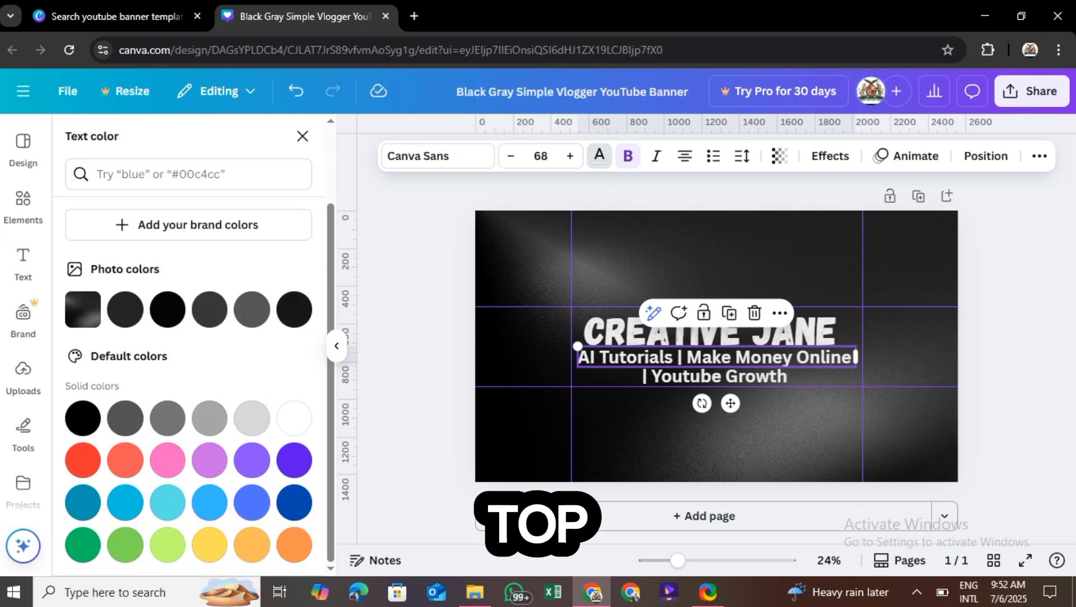
click(168, 502)
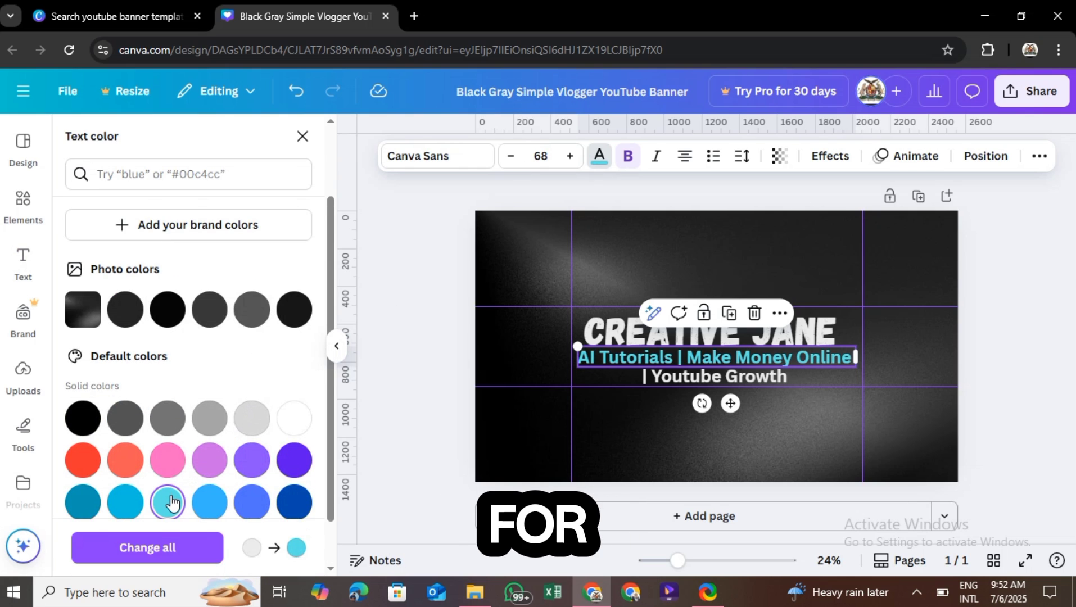
click(125, 502)
click(166, 509)
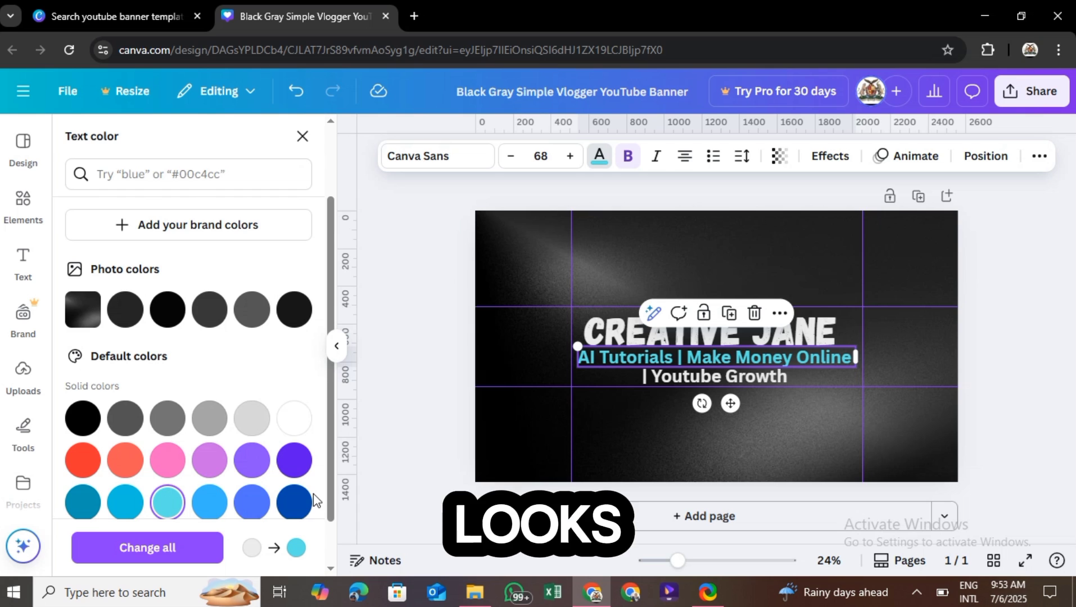
click(177, 174)
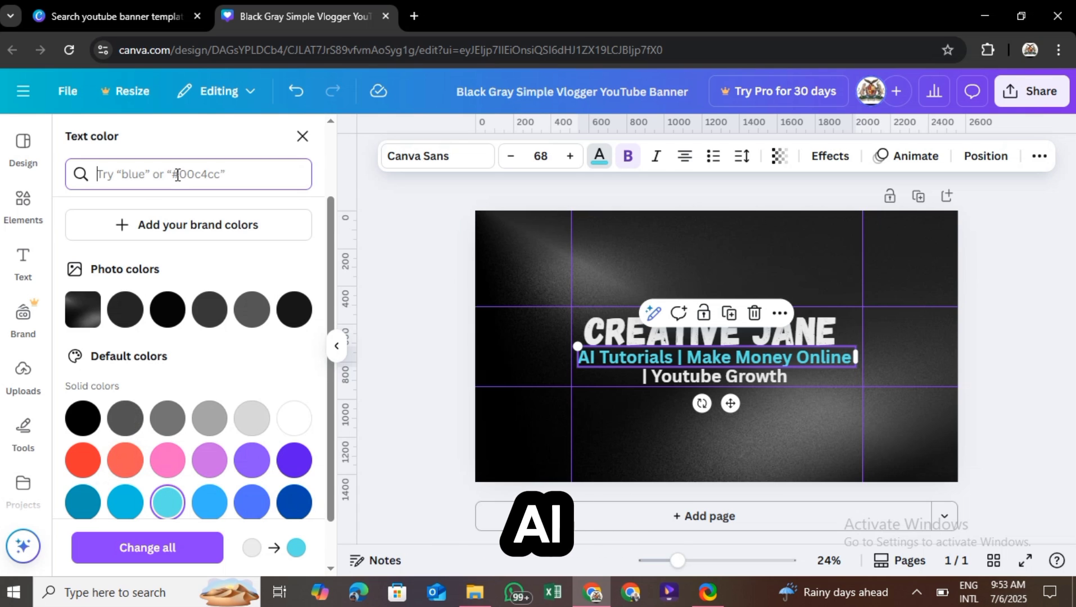
text(00FFFF)
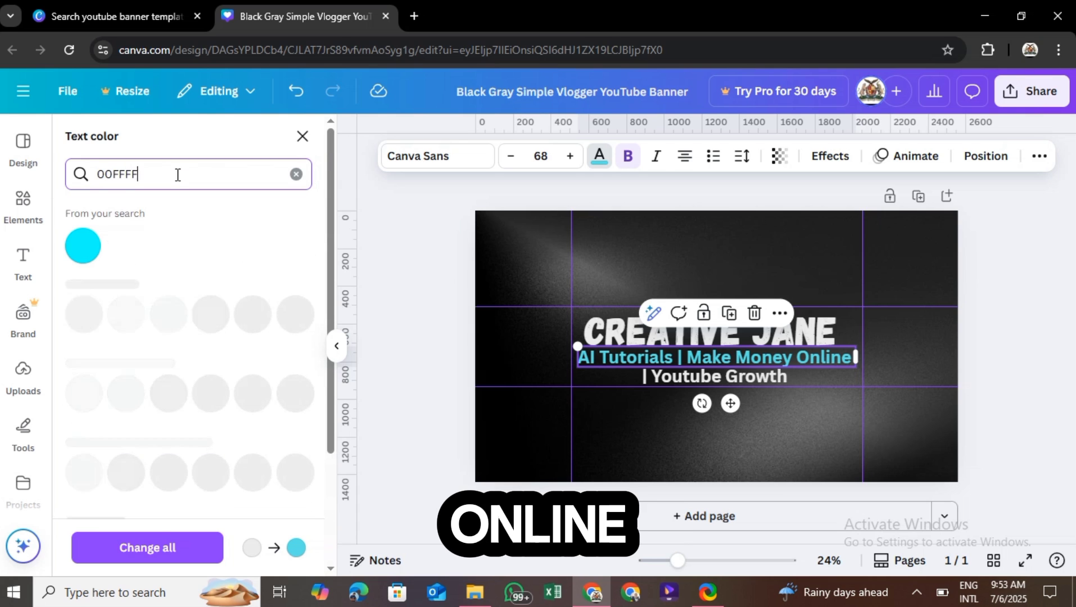
click(83, 247)
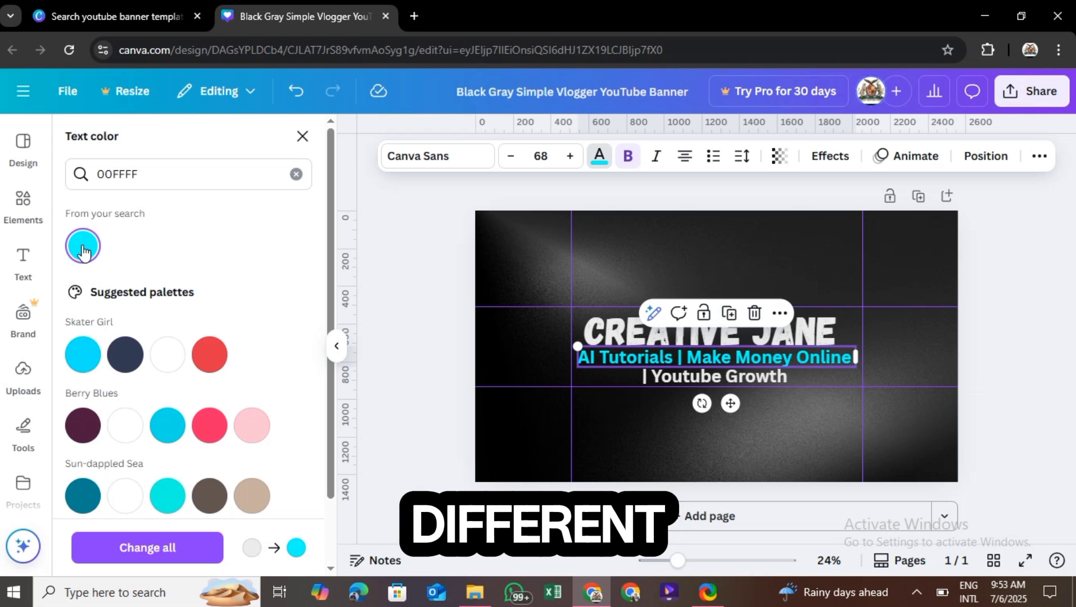
key(Escape)
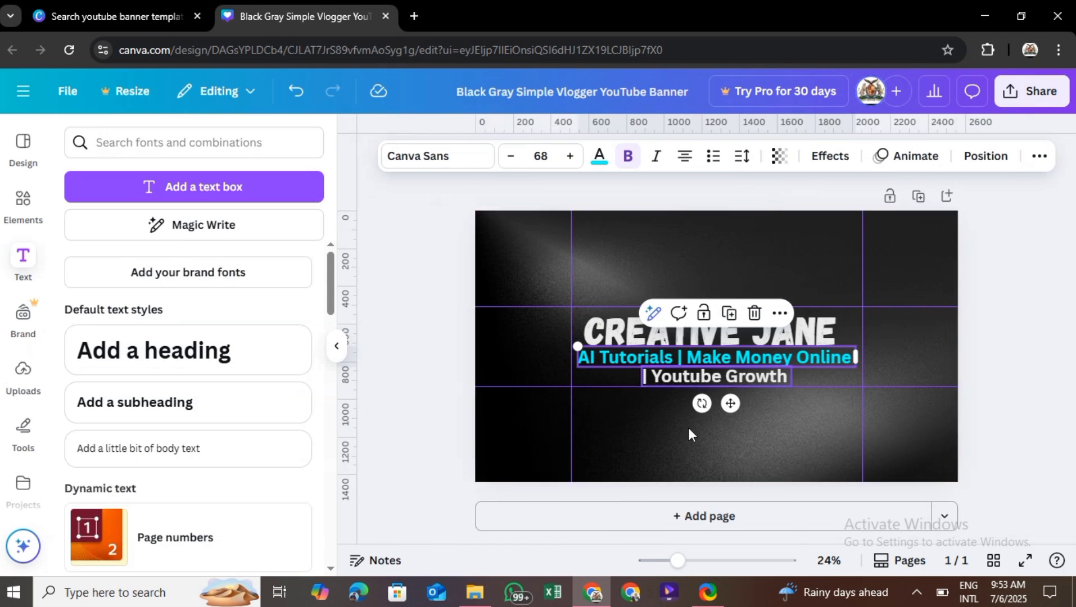
Try white from the document colors on the "| Youtube Growth" line.
click(681, 445)
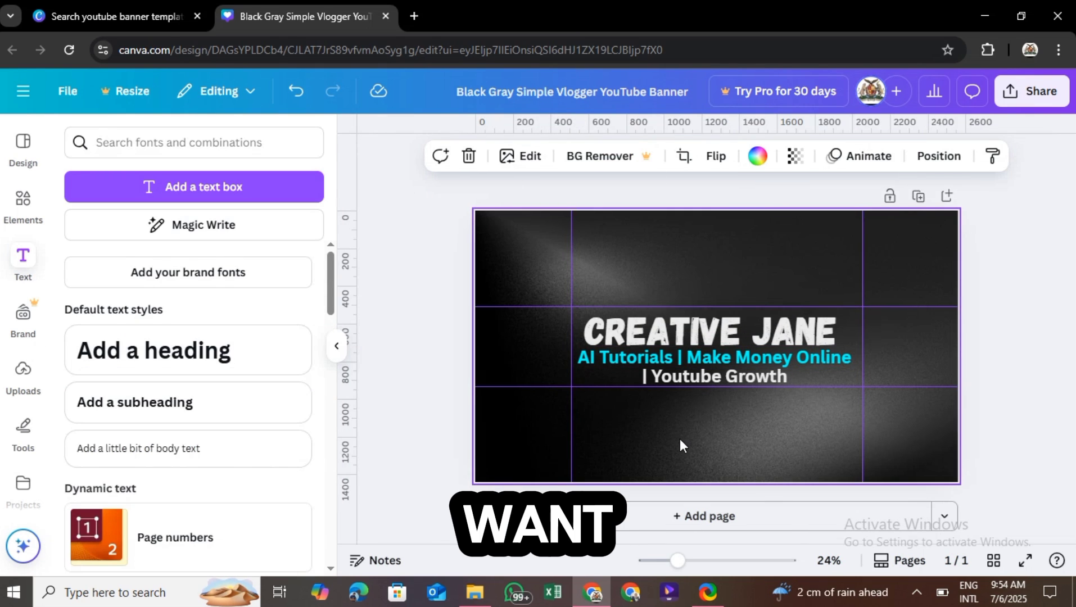
click(698, 376)
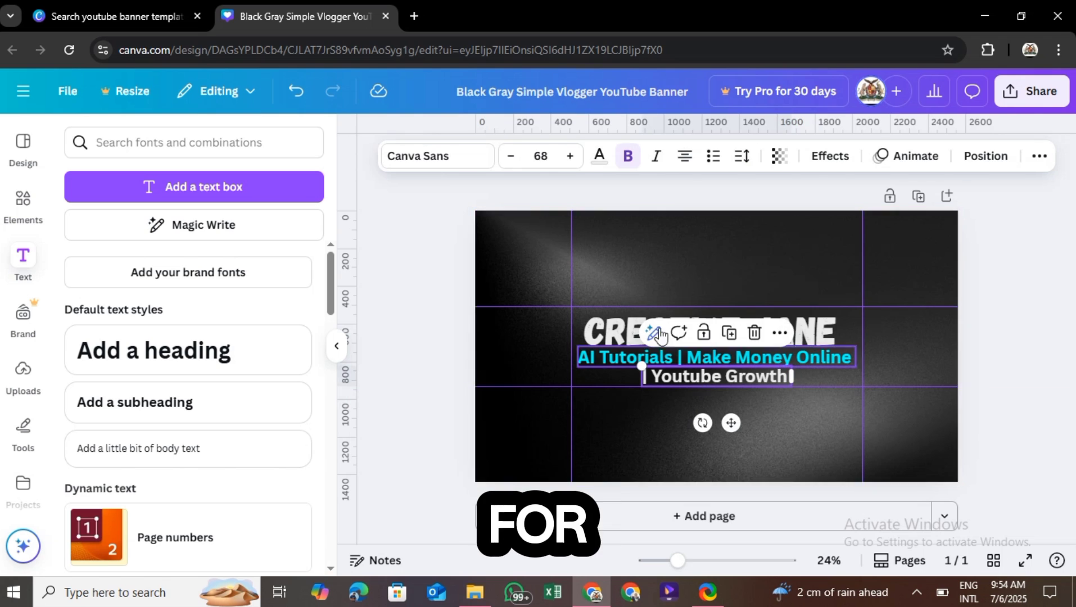
click(600, 155)
click(295, 174)
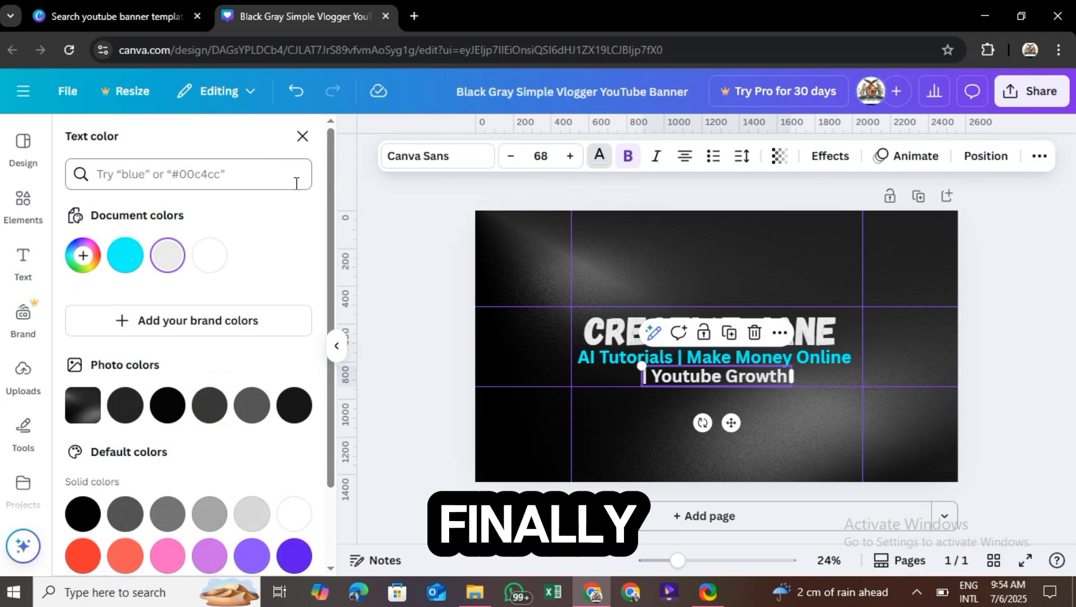
click(213, 254)
key(Escape)
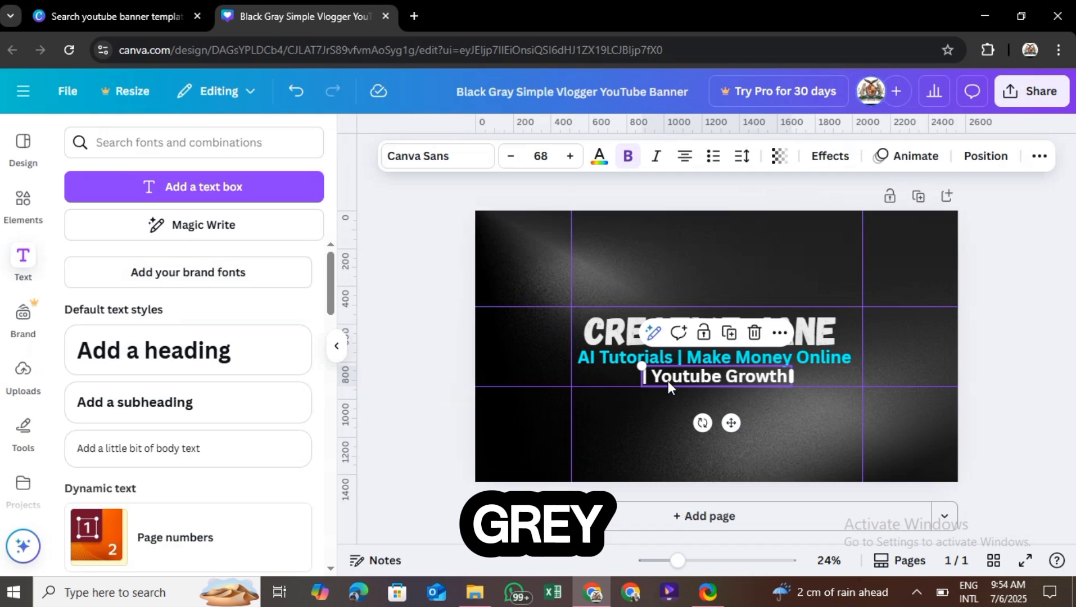
Set the text color of the "| Youtube Growth" line to the light grey document color.
click(597, 157)
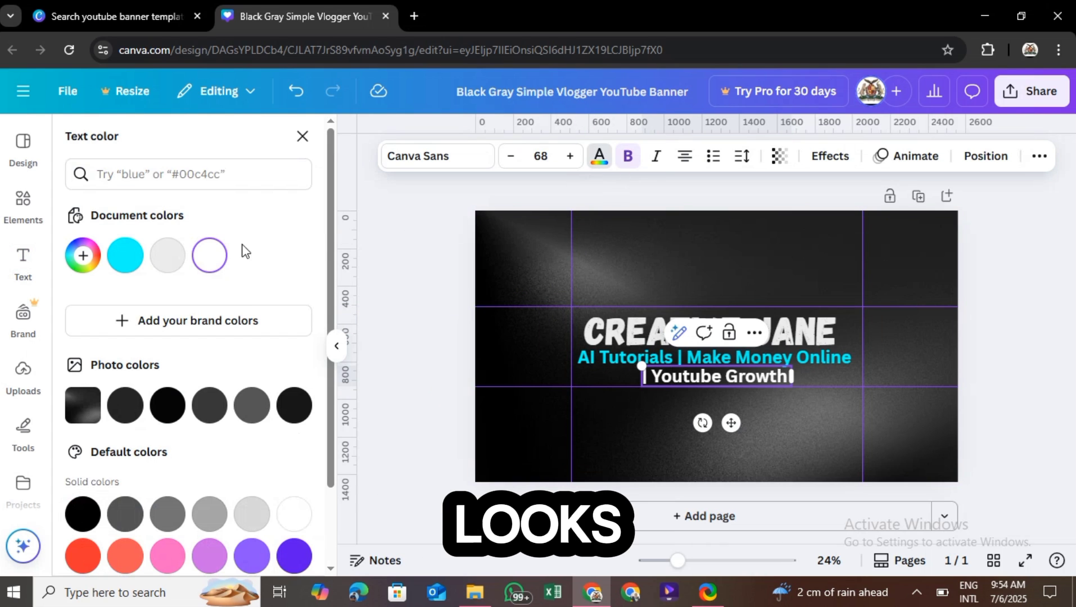
click(166, 252)
key(Escape)
click(621, 412)
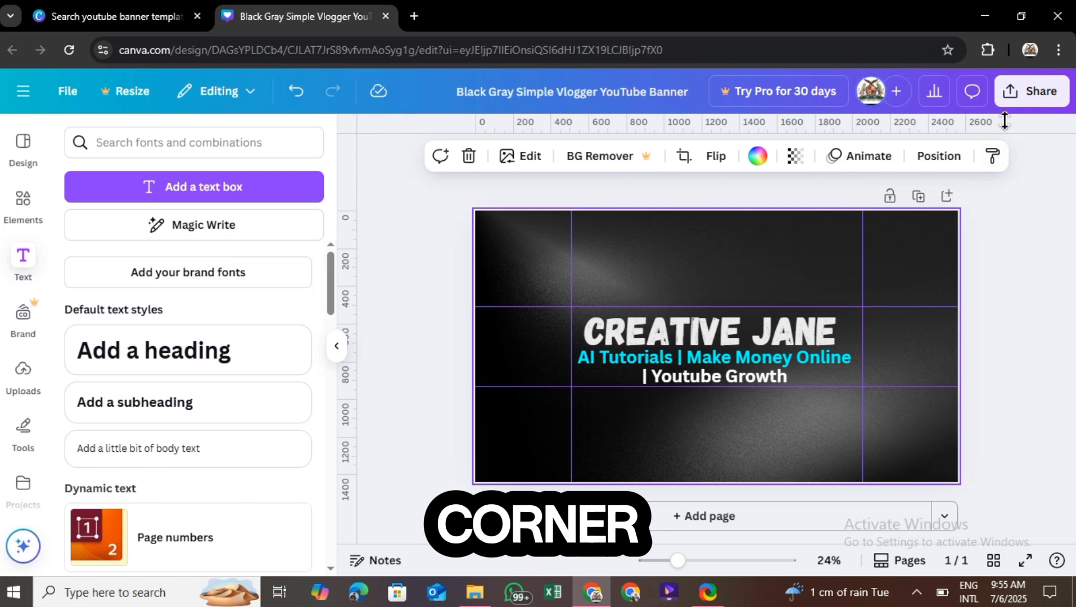
Download the finished banner as a PNG file at size 1, 2,560 × 1,440 px.
click(1010, 99)
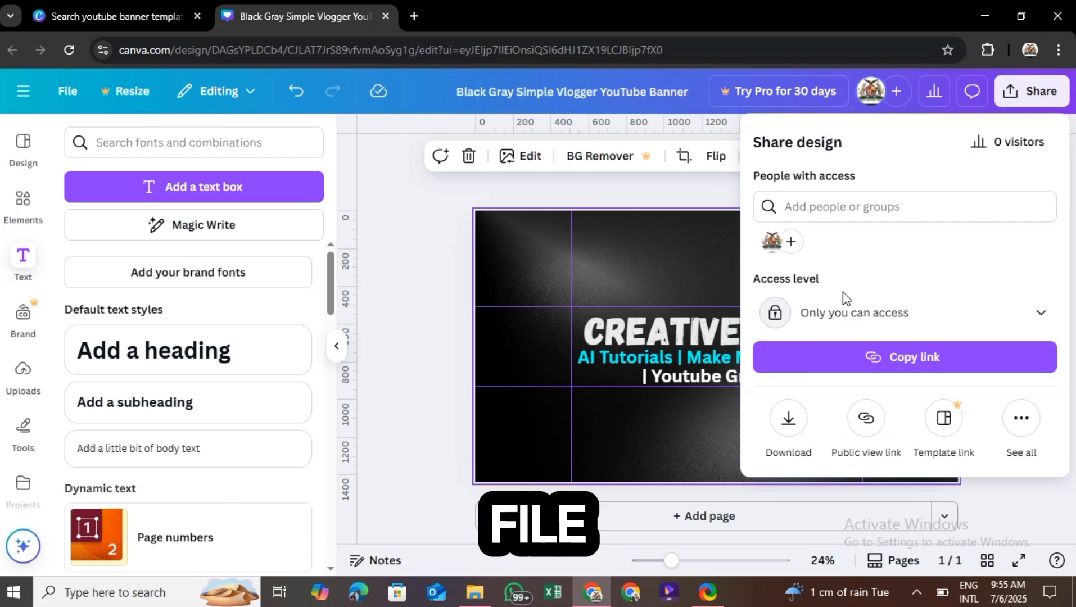
click(785, 424)
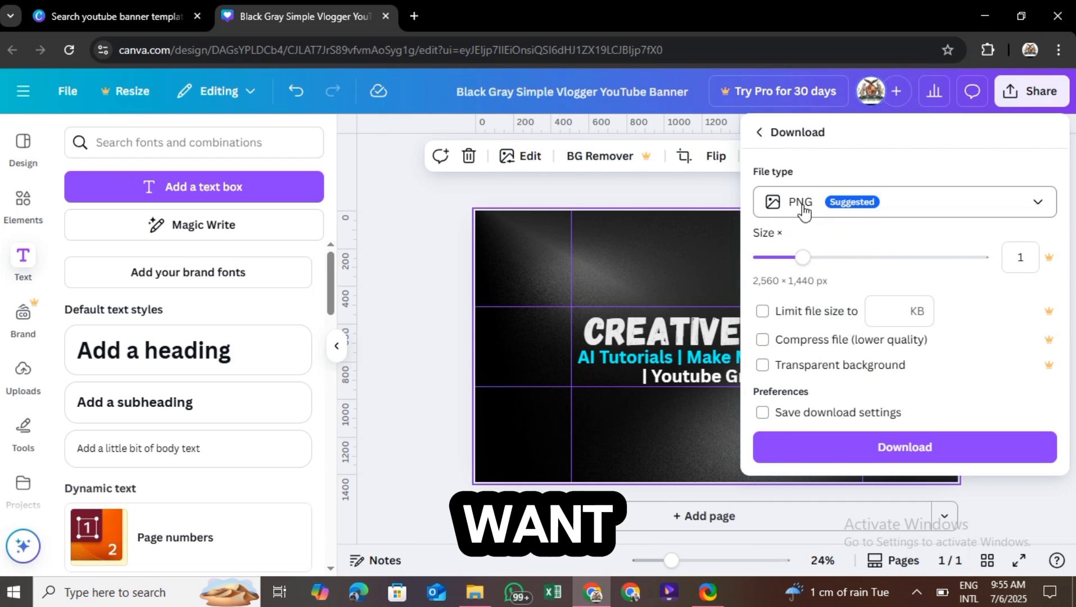
click(1034, 203)
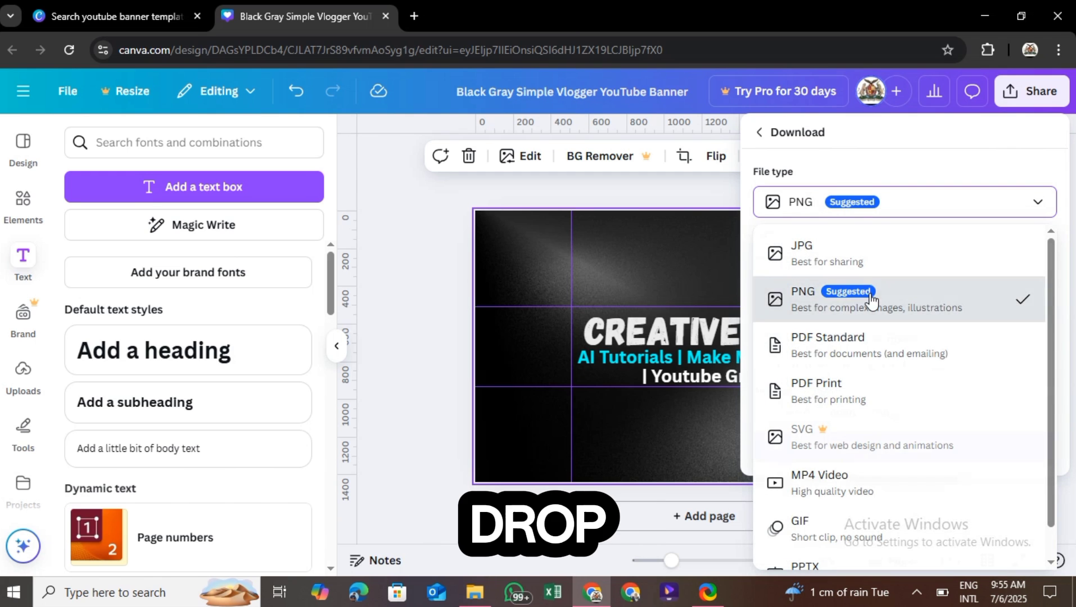
click(807, 303)
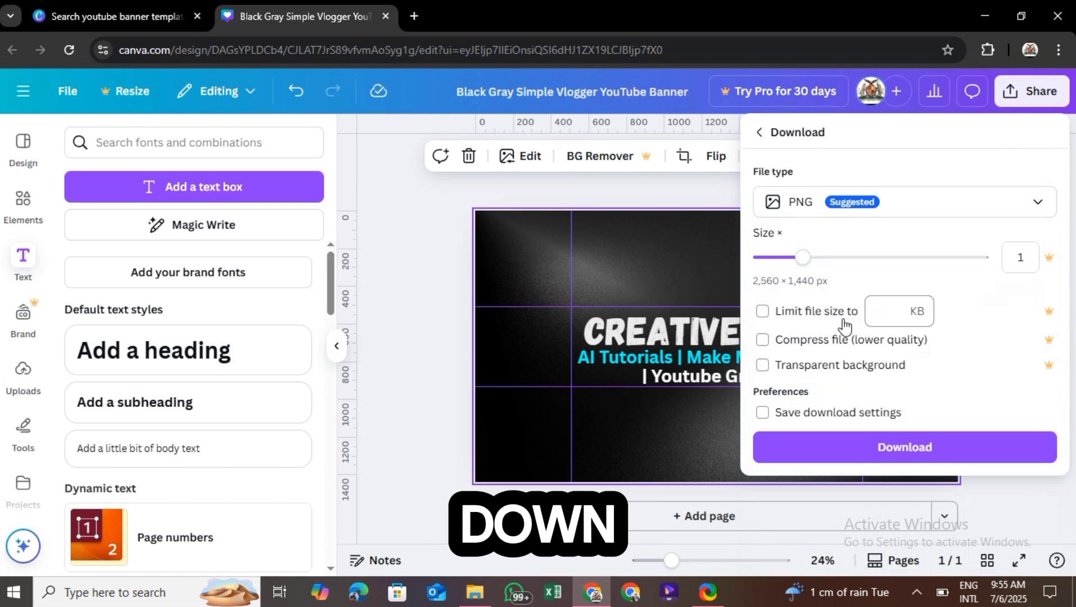
click(808, 448)
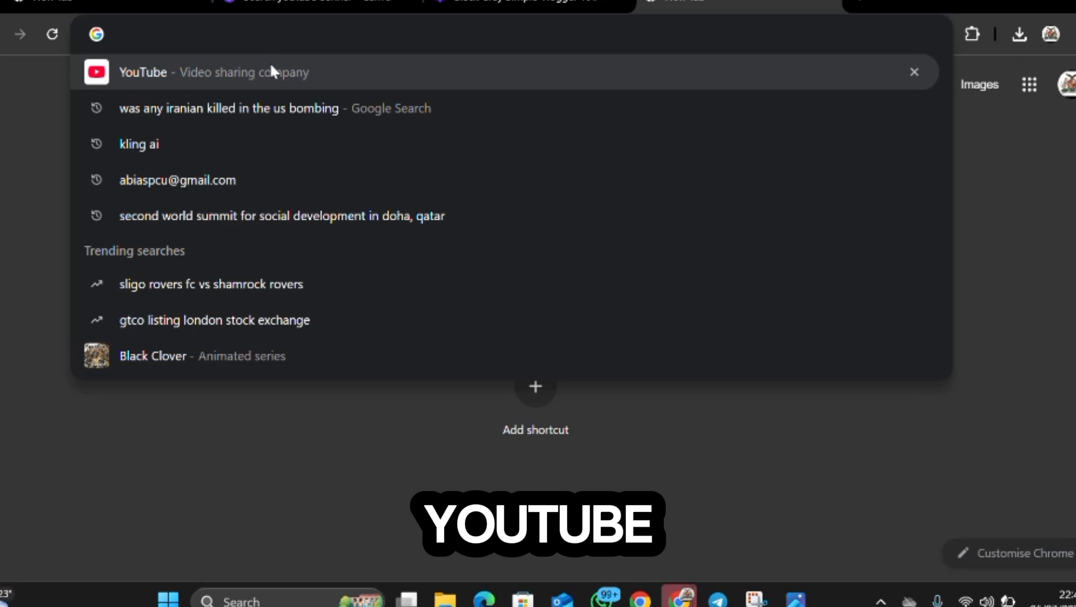
Find YouTube Studio from the browser's address bar, open it and continue past the welcome message.
text(YOUTY)
key(BackSpace)
text(Ube.com)
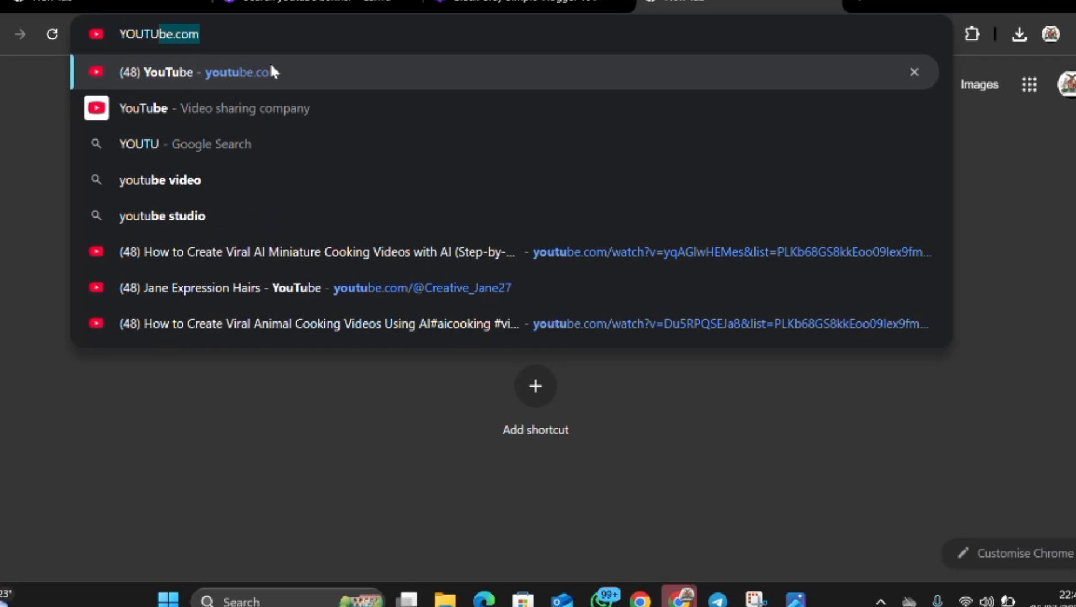
click(217, 217)
click(130, 264)
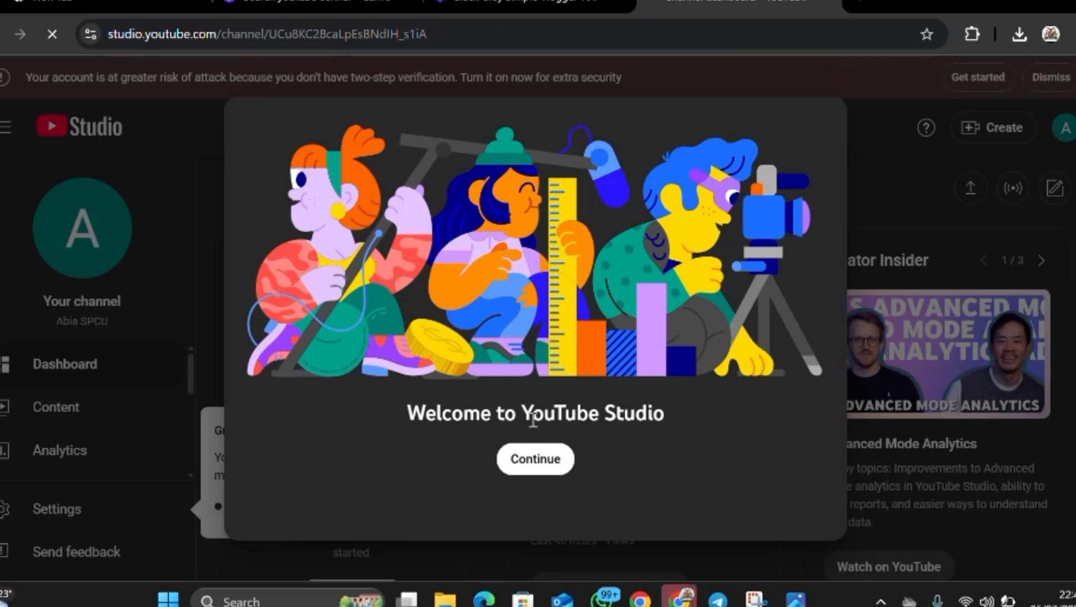
click(544, 462)
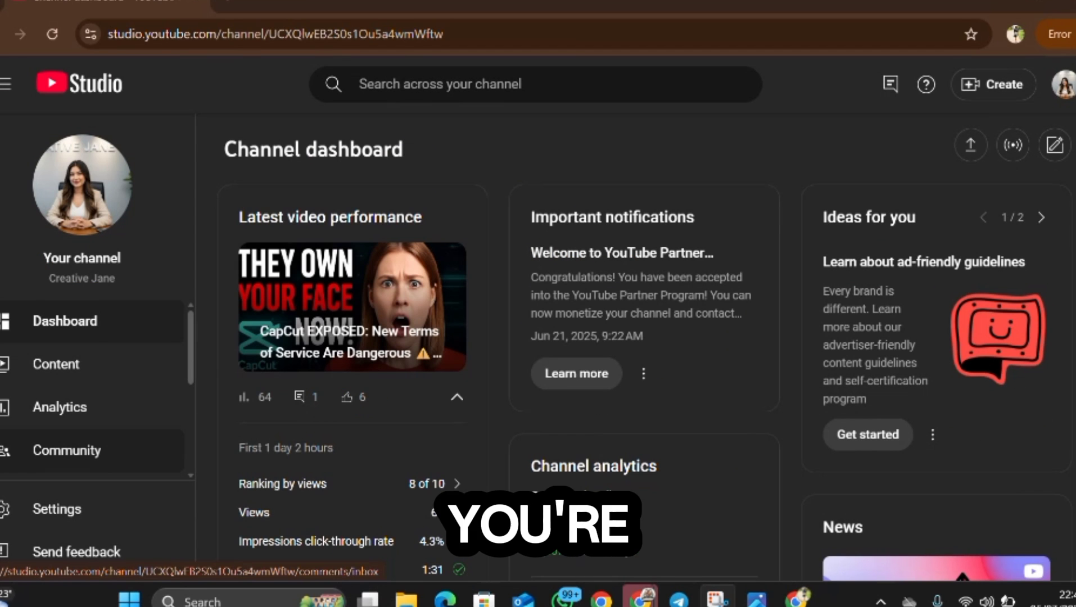
Open the channel's Customization page in YouTube Studio.
scroll(93, 451, down, 2)
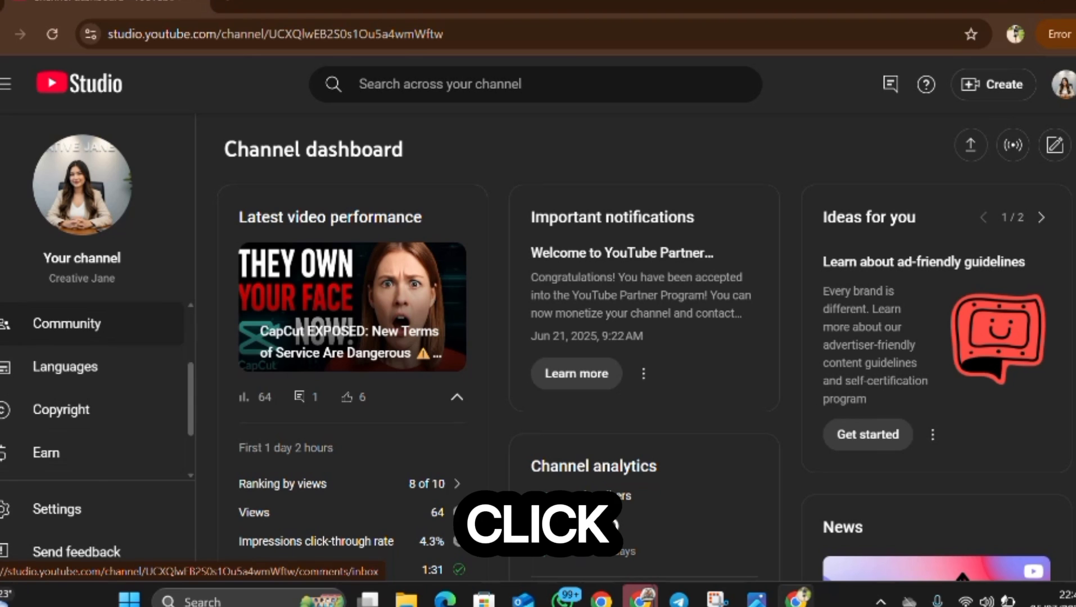
scroll(93, 450, up, 2)
scroll(92, 439, down, 2)
click(76, 422)
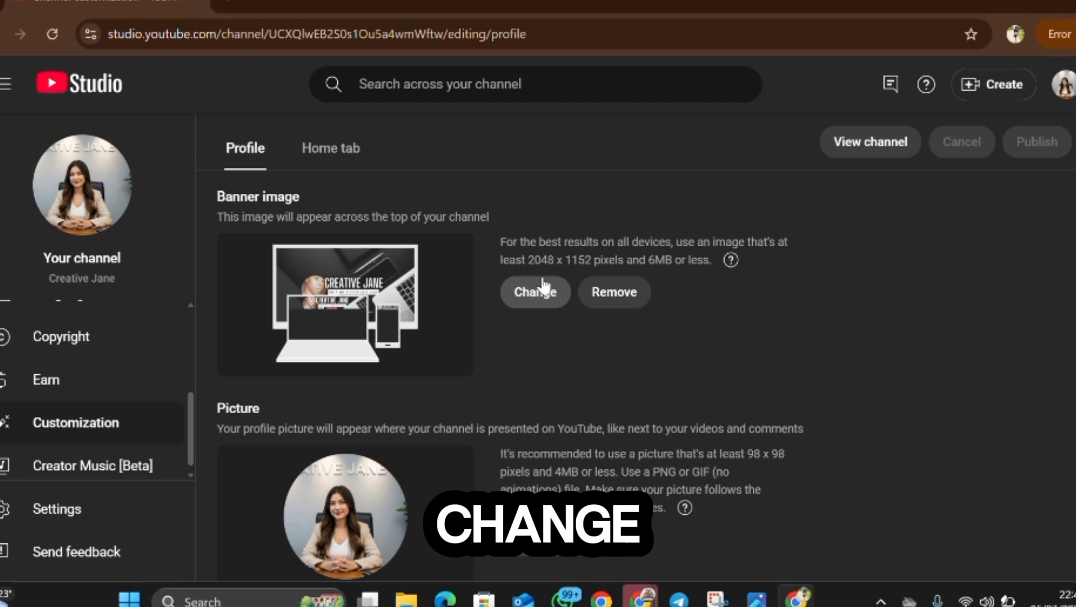
Replace the channel's banner image with "Black Gray Simple Vlogger YouTube Banner" from the Downloads folder, check the device preview and publish it.
click(542, 303)
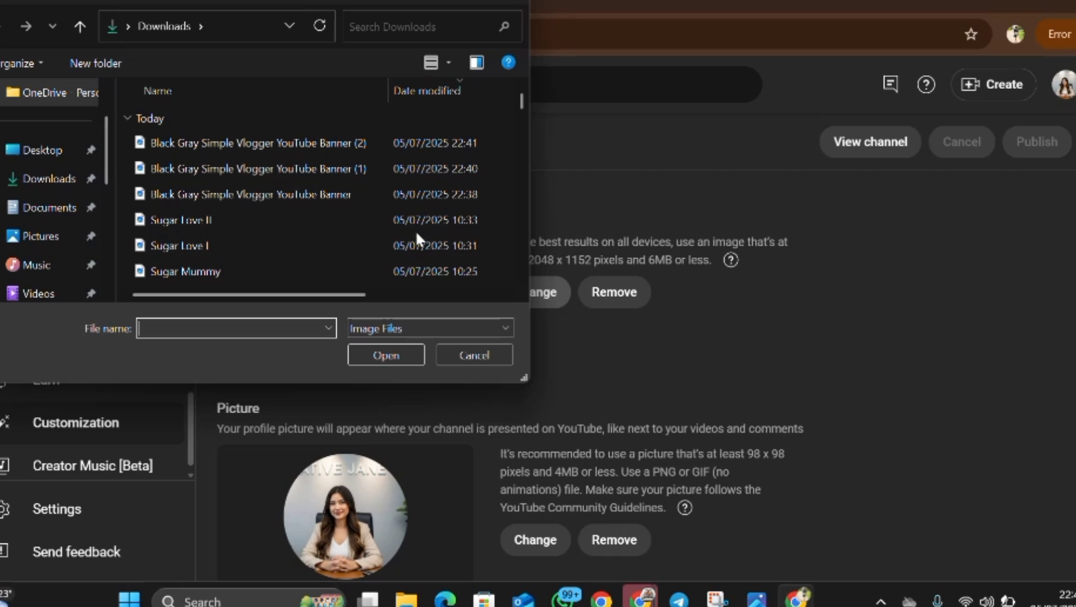
click(384, 194)
click(391, 355)
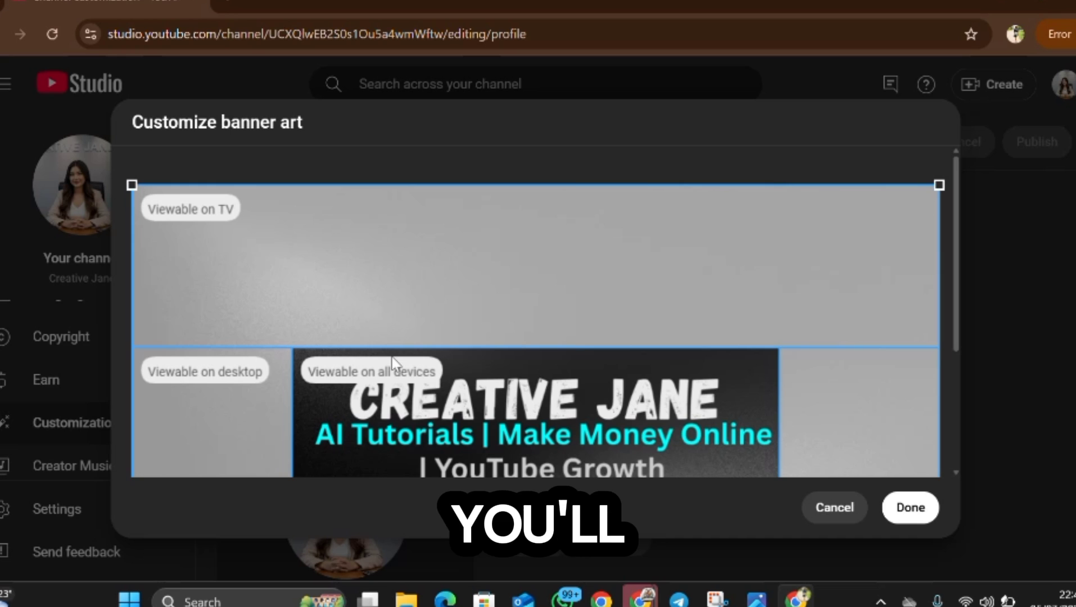
scroll(536, 331, down, 2)
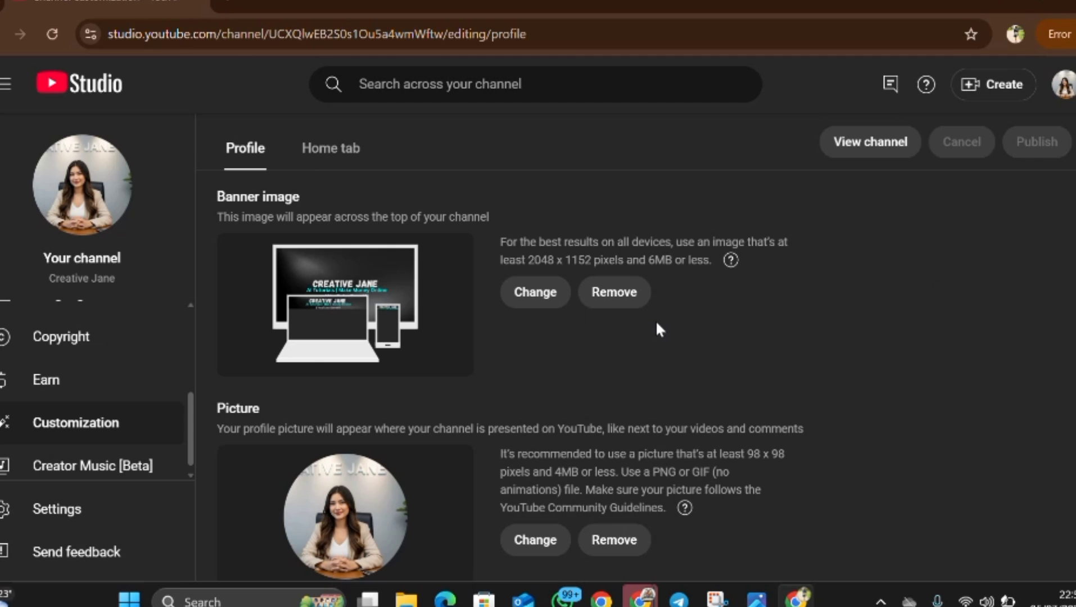
Open the public channel page to check the published banner.
click(106, 359)
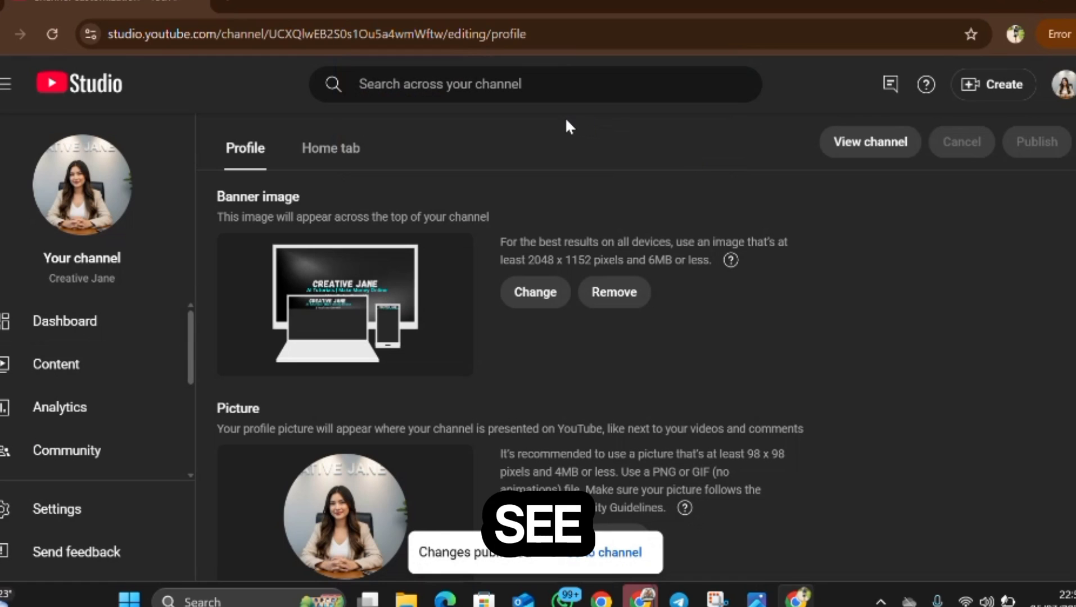
click(567, 560)
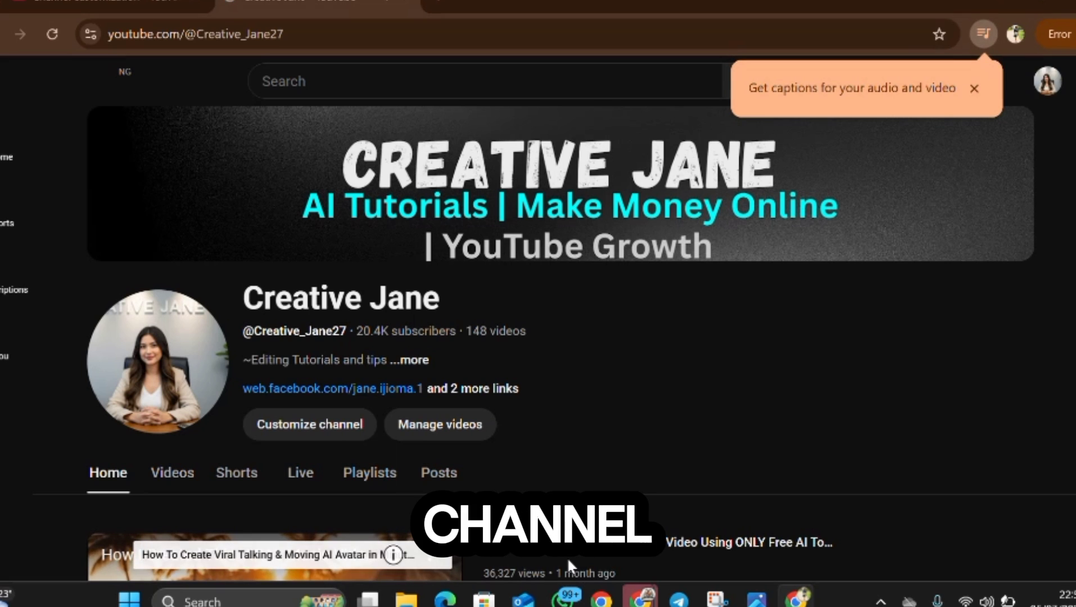